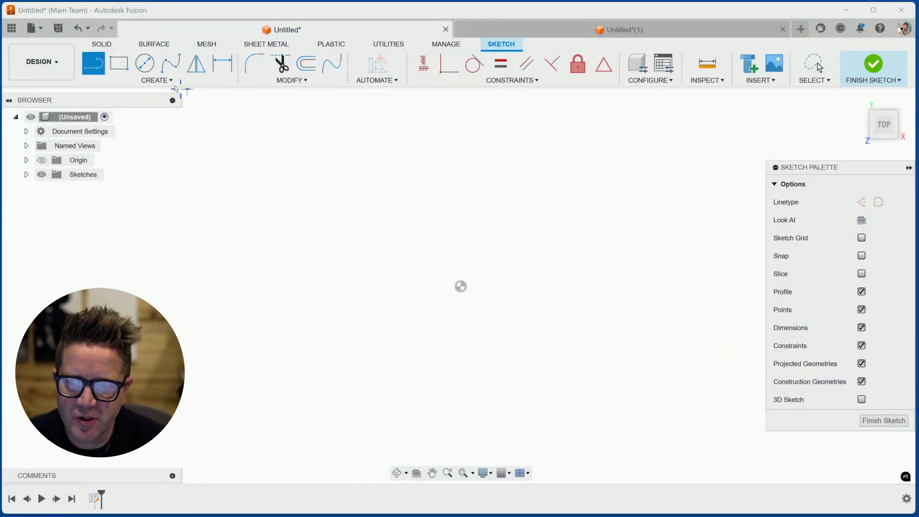
- Sketch a two-point rectangle about 87 mm wide, extending up and to the right from the origin
{"action": "left_click", "coordinate": [118, 62]}
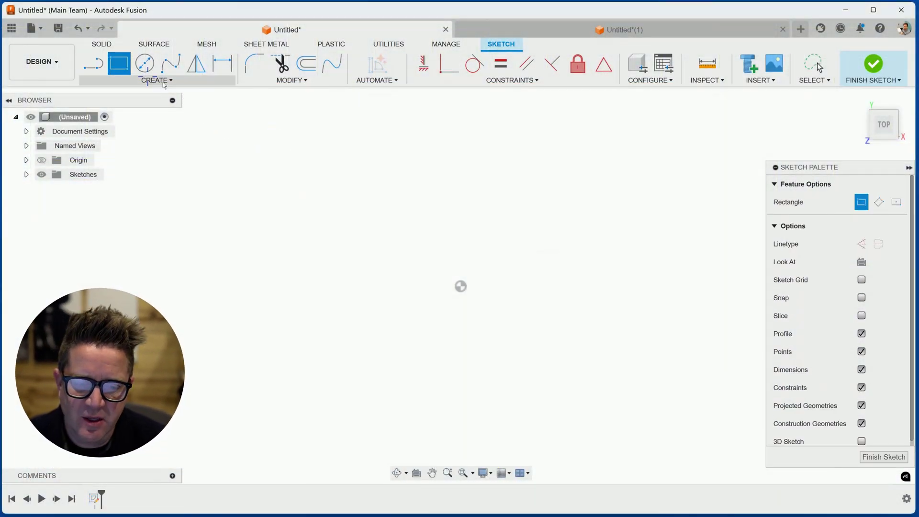
{"action": "left_click", "coordinate": [461, 286]}
{"action": "left_click", "coordinate": [654, 149]}
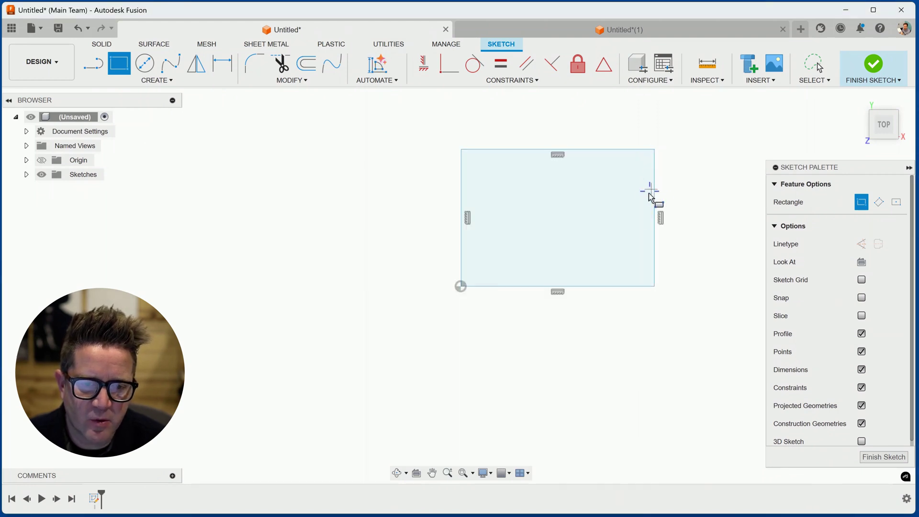
{"action": "scroll", "coordinate": [687, 205], "scroll_direction": "up", "scroll_amount": 3}
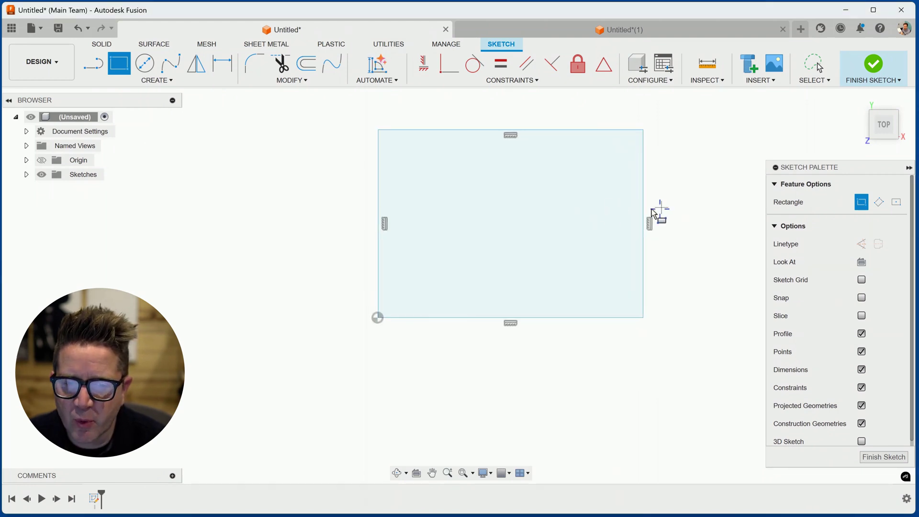
{"action": "key", "text": "Escape"}
{"action": "middle_click_drag", "start_coordinate": [574, 219], "coordinate": [456, 260]}
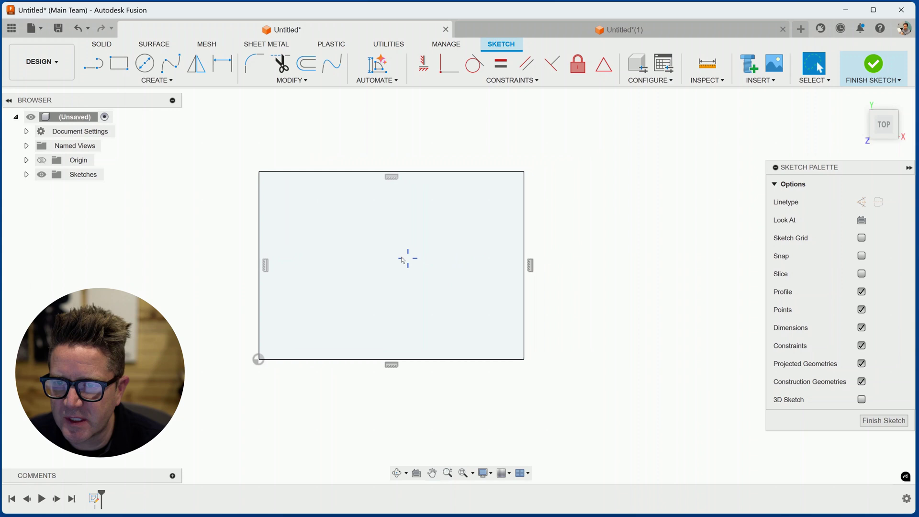
- Fillet the rectangle's upper-left corner with a 7.5 mm radius
{"action": "left_click", "coordinate": [154, 80]}
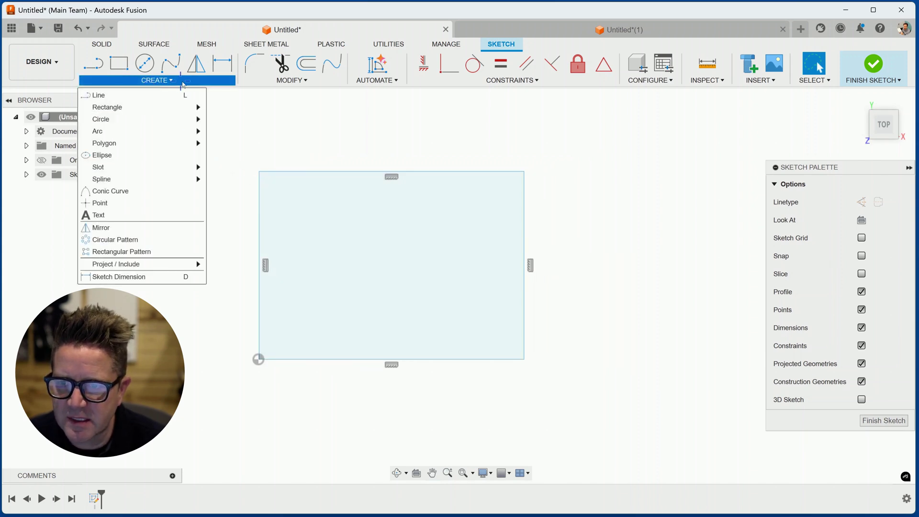
{"action": "left_click", "coordinate": [285, 80]}
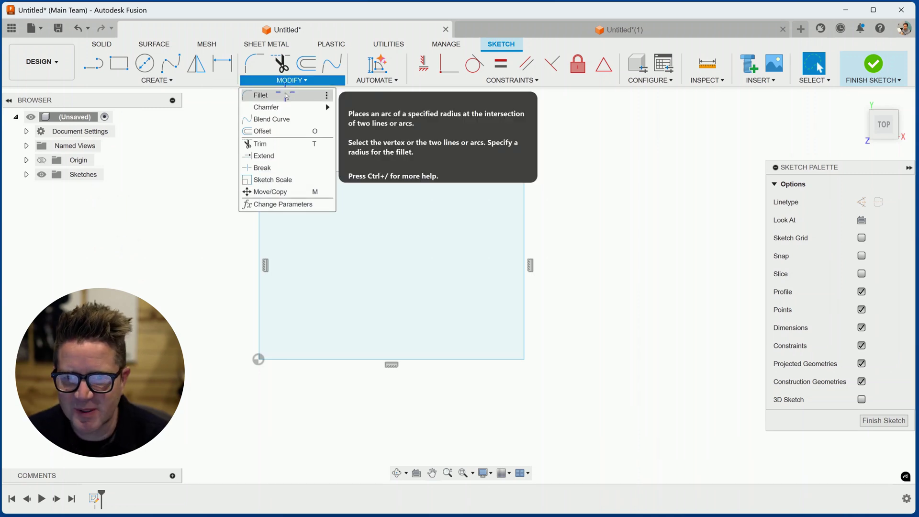
{"action": "left_click", "coordinate": [286, 95]}
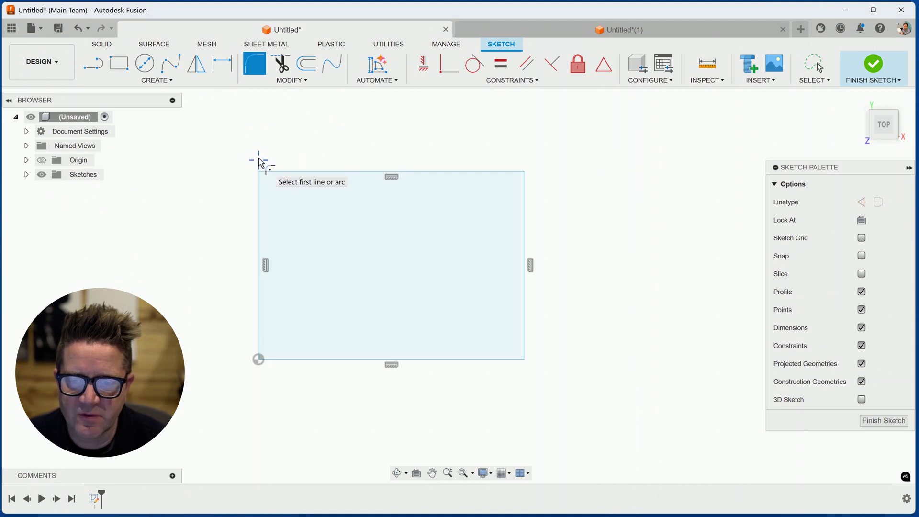
{"action": "left_click", "coordinate": [276, 173]}
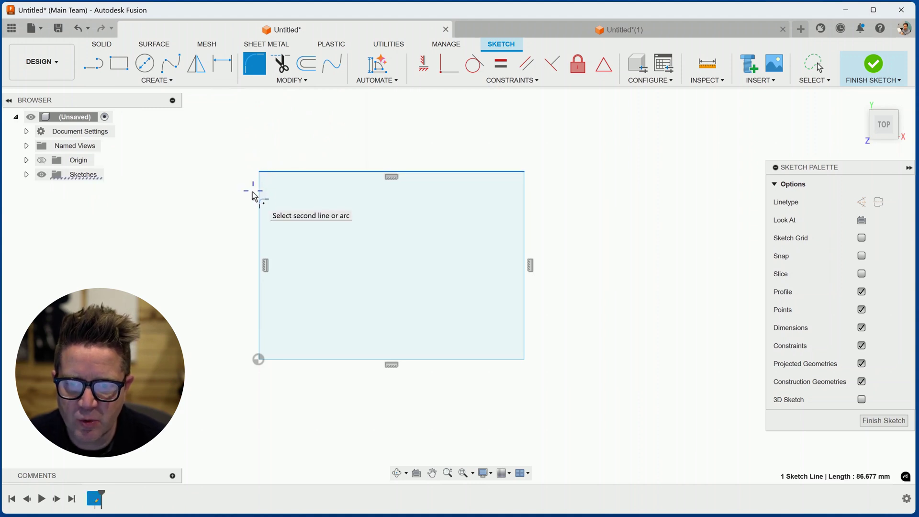
{"action": "left_click", "coordinate": [259, 195]}
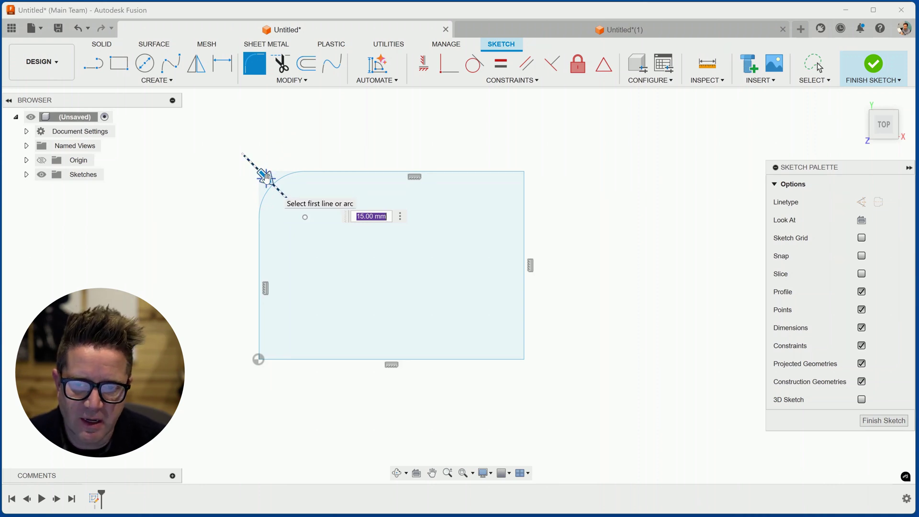
{"action": "mouse_move", "coordinate": [266, 176]}
{"action": "left_mouse_down"}
{"action": "mouse_move", "coordinate": [255, 163]}
{"action": "mouse_move", "coordinate": [269, 181]}
{"action": "mouse_move", "coordinate": [259, 170]}
{"action": "left_mouse_up"}
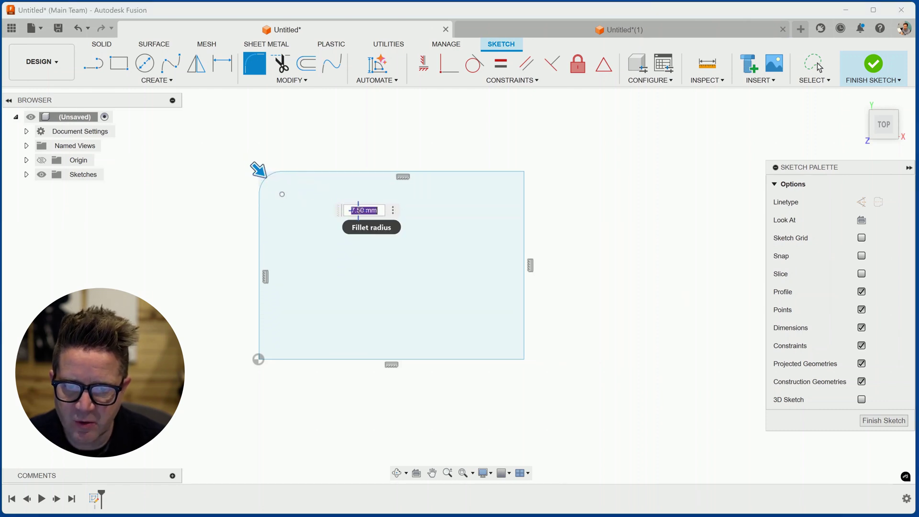
- Add matching 7.5 mm fillets to the rectangle's upper-right and lower-right corners
{"action": "left_click", "coordinate": [517, 173]}
{"action": "left_click", "coordinate": [523, 203]}
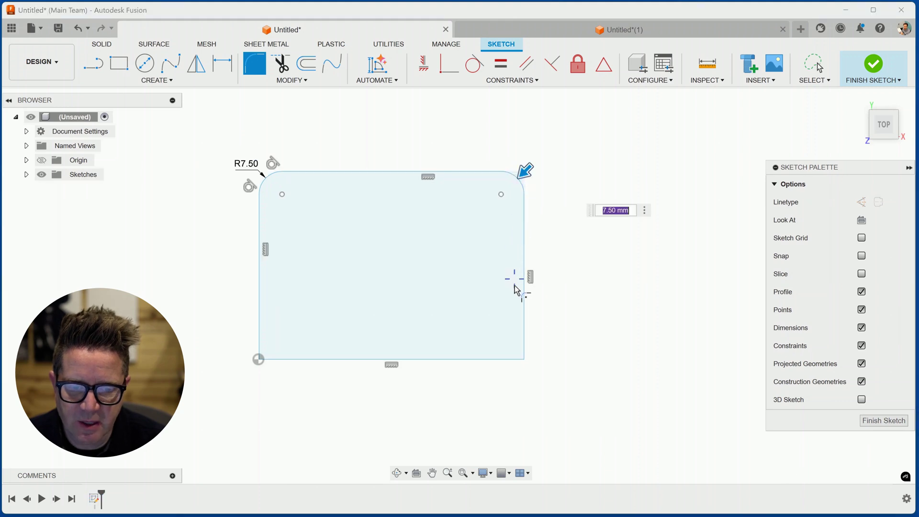
{"action": "left_click", "coordinate": [523, 348]}
{"action": "left_click", "coordinate": [403, 356]}
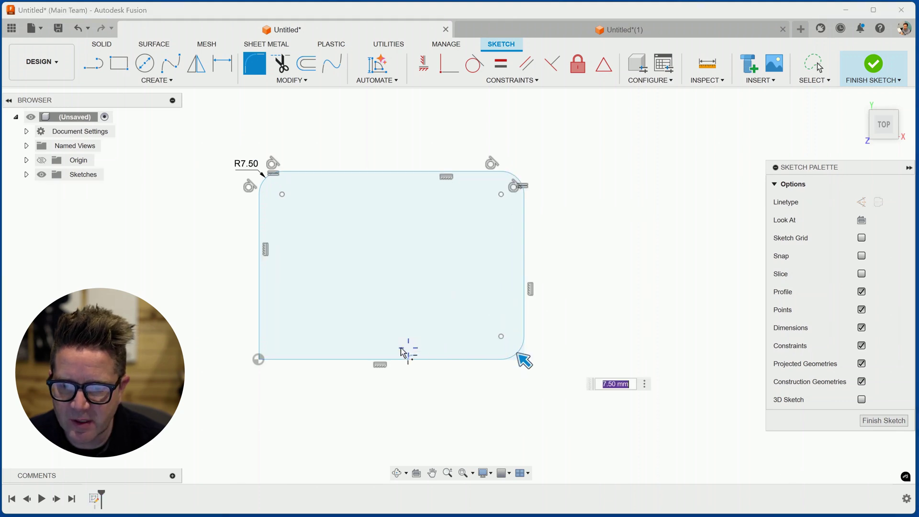
- Try to fillet the rectangle's lower-left corner at the origin with a 7.5 mm radius
{"action": "left_click", "coordinate": [285, 359]}
{"action": "left_click", "coordinate": [259, 344]}
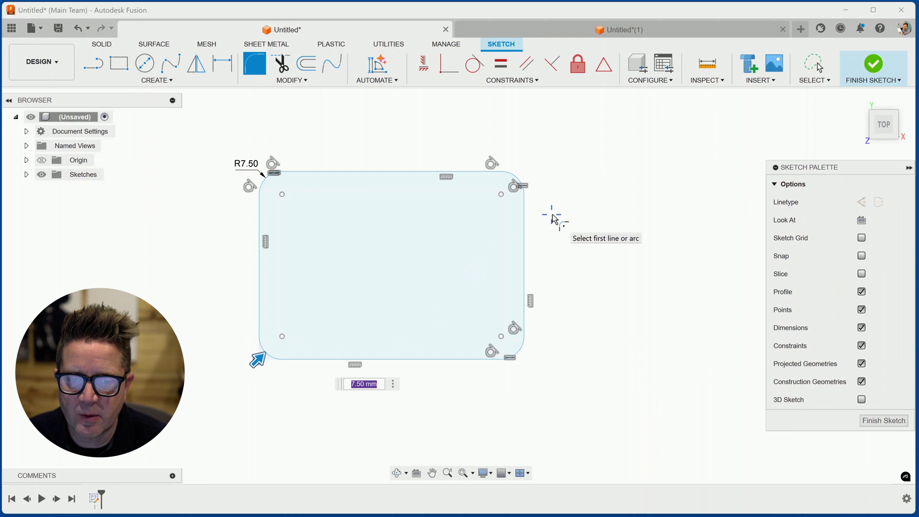
{"action": "middle_click_drag", "start_coordinate": [583, 267], "coordinate": [554, 234], "text": "shift"}
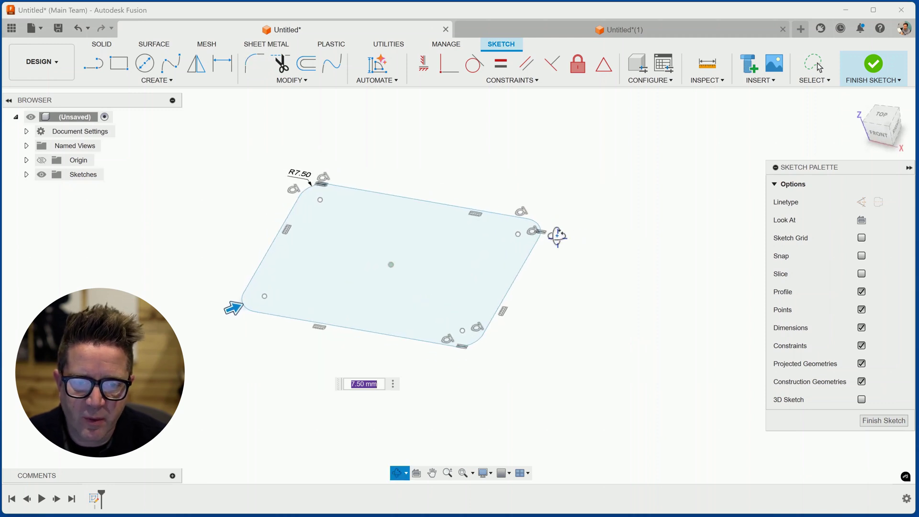
{"action": "type", "text": "e"}
{"action": "key", "text": "Escape"}
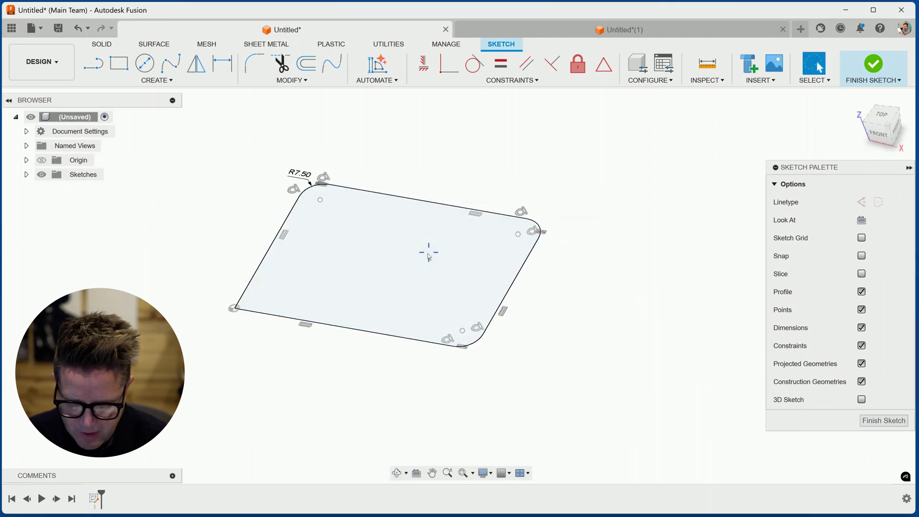
- Extrude the partly rounded rectangle profile 40 mm upward as a new body
{"action": "key", "text": "e"}
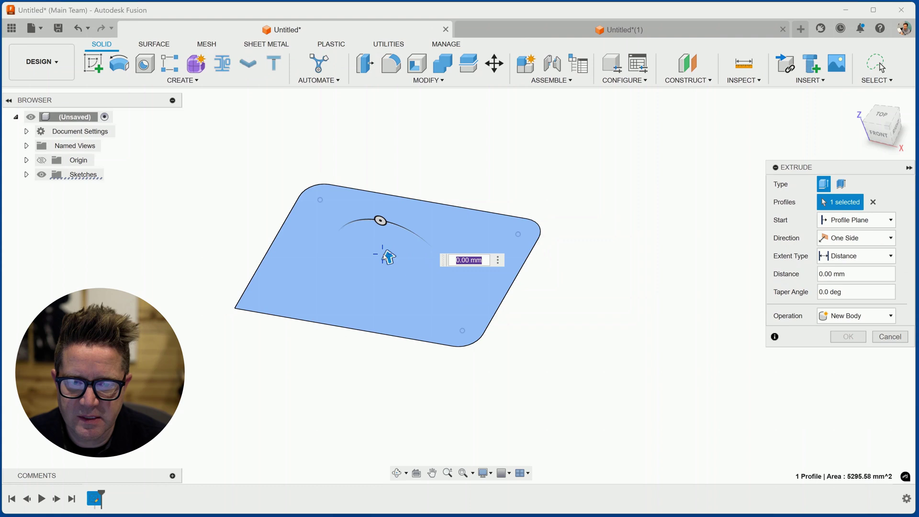
{"action": "left_click_drag", "start_coordinate": [377, 218], "coordinate": [359, 138]}
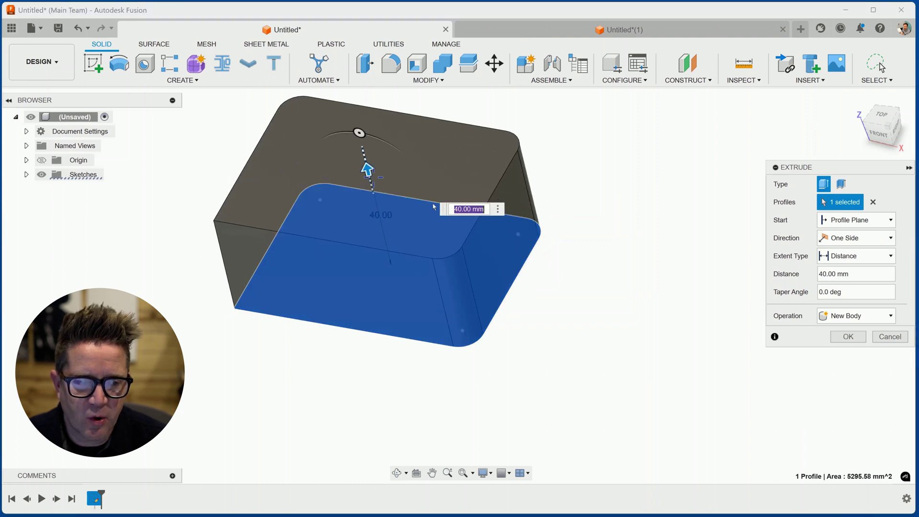
{"action": "left_click", "coordinate": [848, 337]}
{"action": "middle_click_drag", "start_coordinate": [502, 318], "coordinate": [509, 308], "text": "shift"}
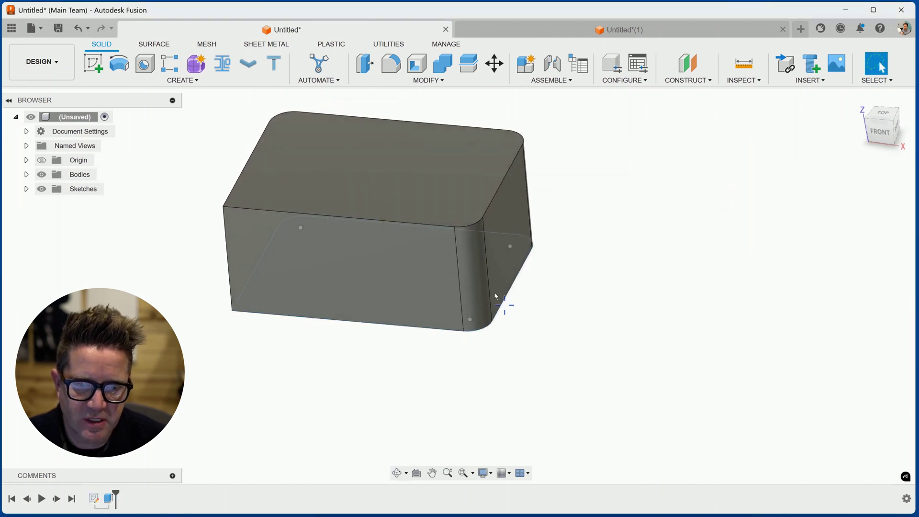
{"action": "scroll", "coordinate": [455, 229], "scroll_direction": "up", "scroll_amount": 3}
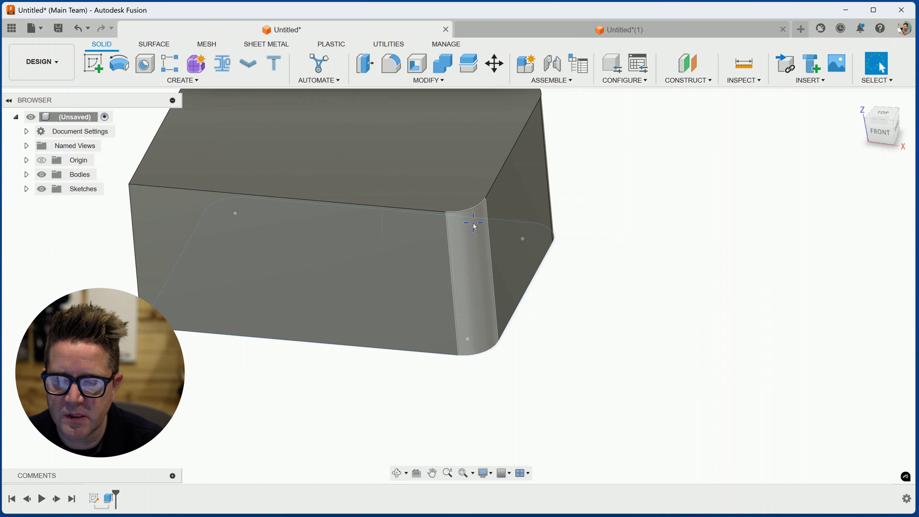
{"action": "scroll", "coordinate": [650, 267], "scroll_direction": "down", "scroll_amount": 3}
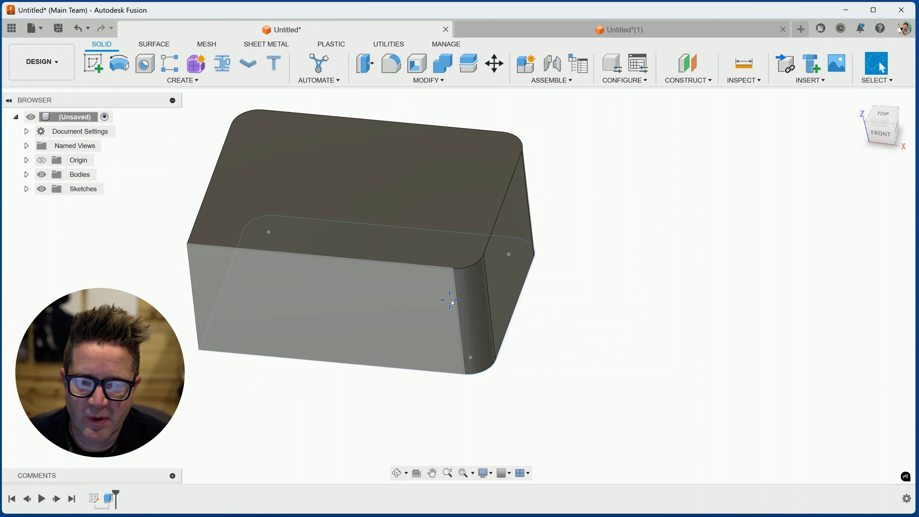
- Reopen the box's base sketch to examine its corner fillets and constraints, and leave the sketch
{"action": "right_click", "coordinate": [89, 500]}
{"action": "left_click", "coordinate": [143, 365]}
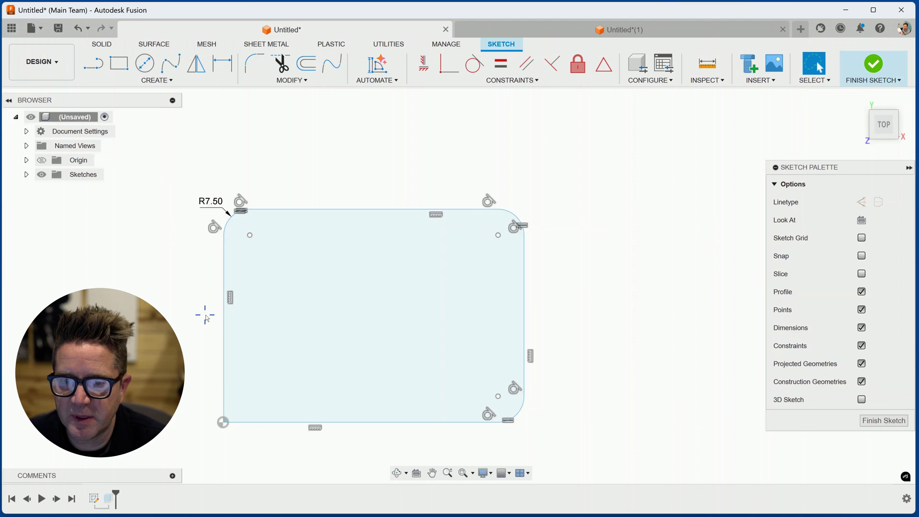
{"action": "key", "text": "Escape"}
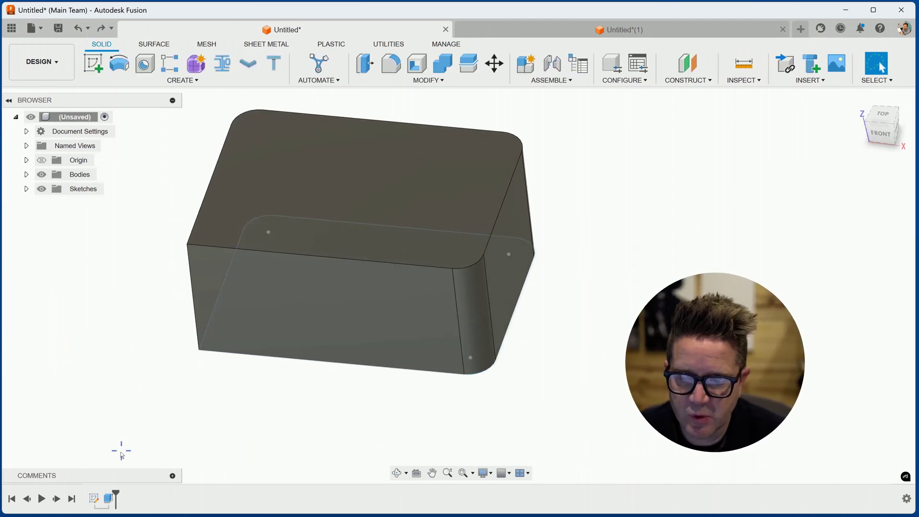
{"action": "left_click", "coordinate": [94, 500]}
{"action": "right_click", "coordinate": [93, 500]}
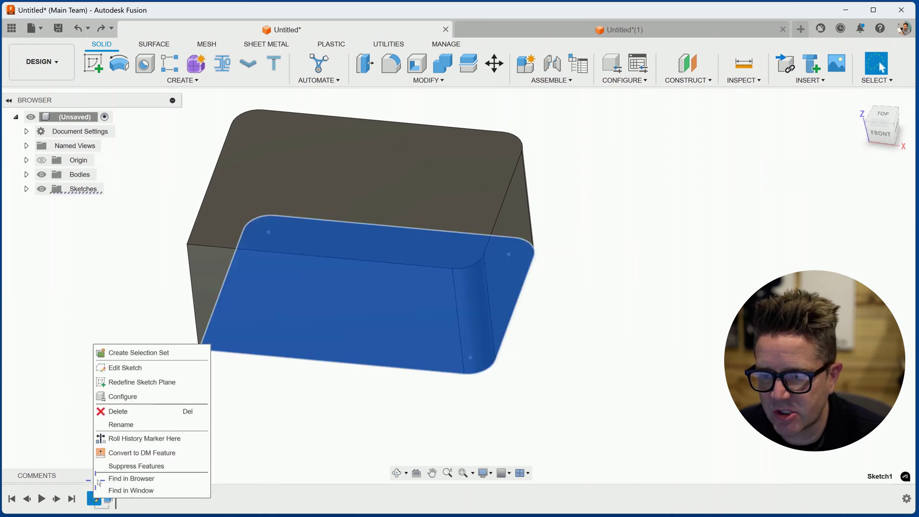
{"action": "left_click", "coordinate": [118, 369]}
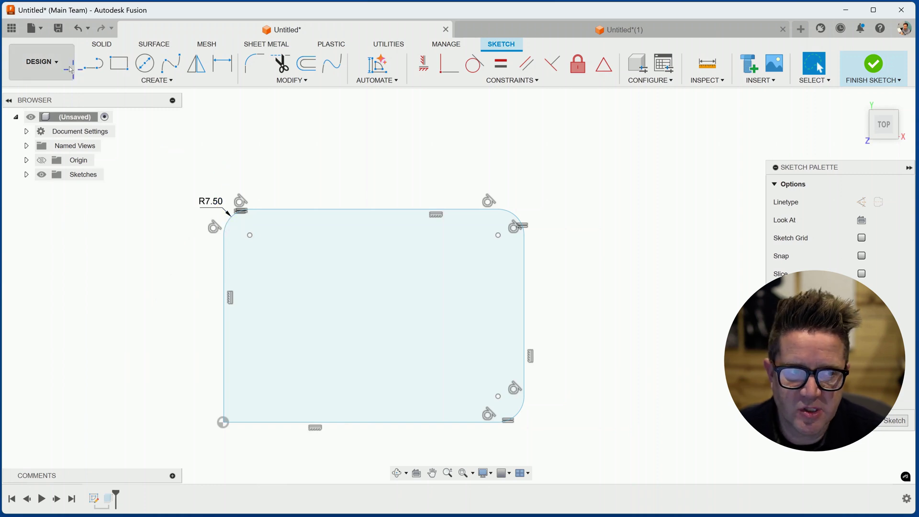
{"action": "left_click", "coordinate": [873, 64]}
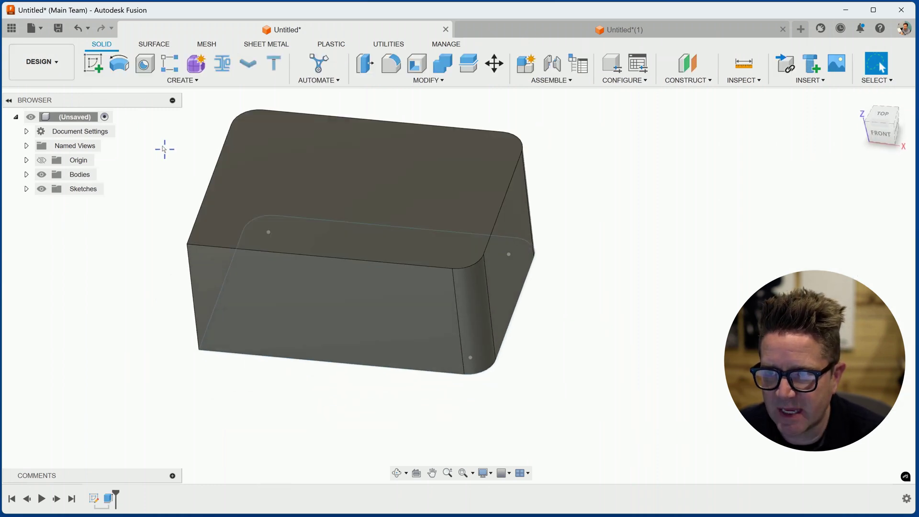
- Sketch a rectangle beside the box on the front plane and fillet its two upper corners with a 12 mm radius
{"action": "left_click", "coordinate": [92, 69]}
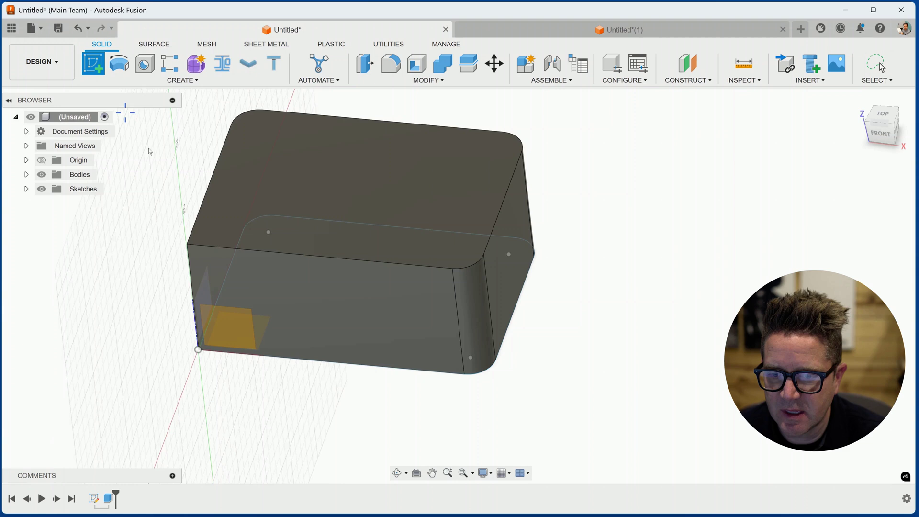
{"action": "left_click", "coordinate": [233, 332]}
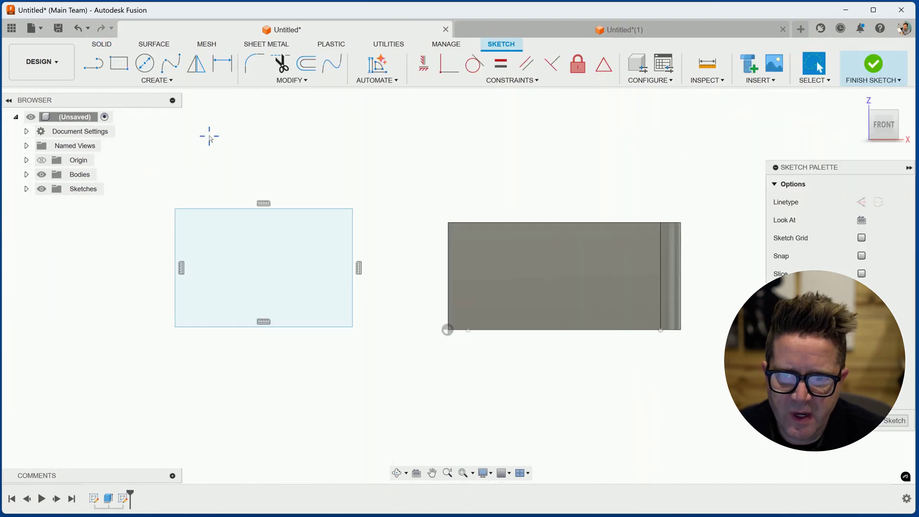
{"action": "left_click", "coordinate": [254, 65]}
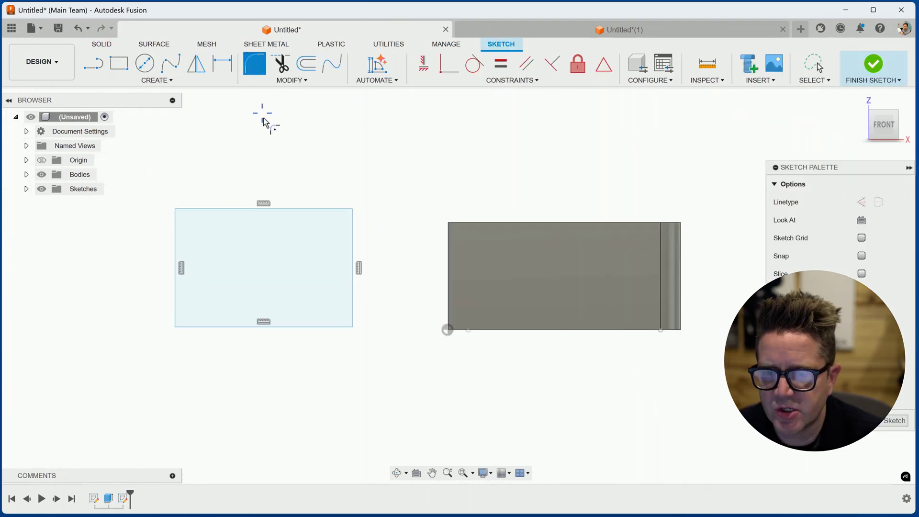
{"action": "left_click", "coordinate": [175, 211]}
{"action": "left_click", "coordinate": [353, 211]}
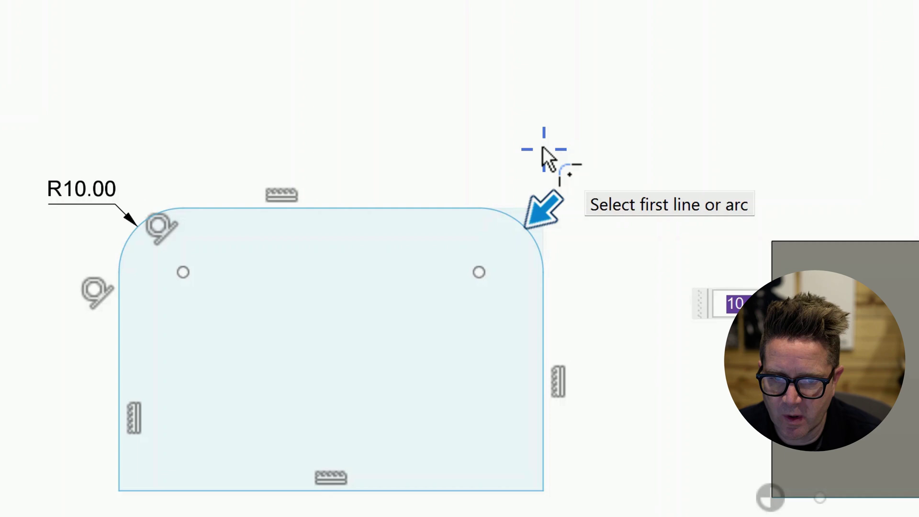
{"action": "type", "text": "12"}
{"action": "key", "text": "Return"}
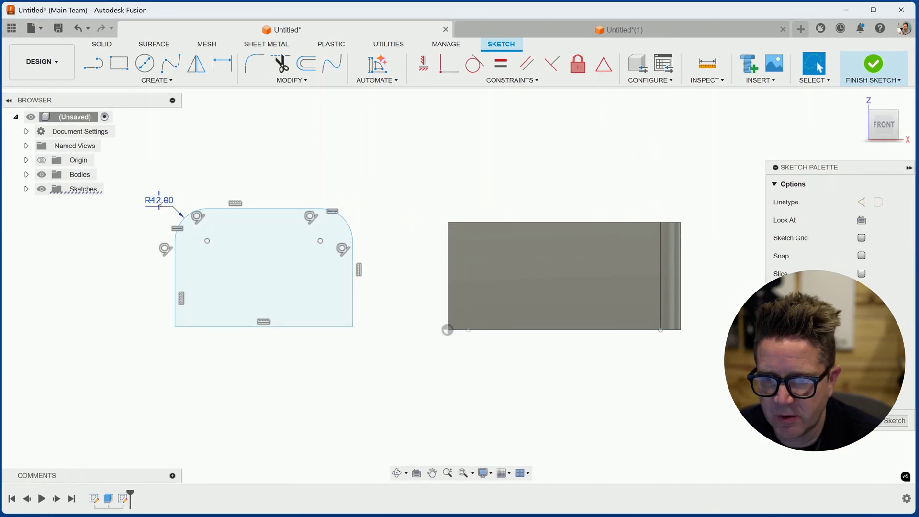
- Set the radius dimension of the new rectangle's upper corner fillets to 14 mm
{"action": "double_click", "coordinate": [159, 203]}
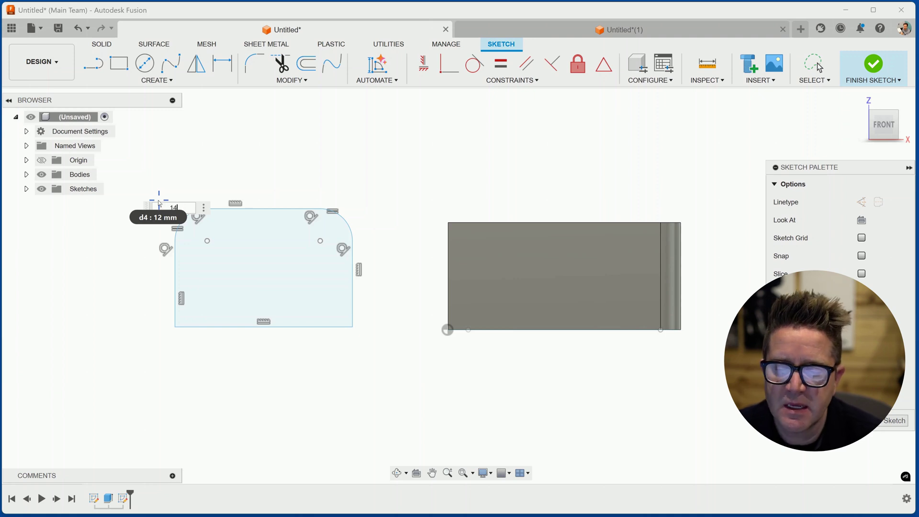
{"action": "type", "text": "14"}
{"action": "key", "text": "Return"}
{"action": "scroll", "coordinate": [158, 199], "scroll_direction": "up", "scroll_amount": 5}
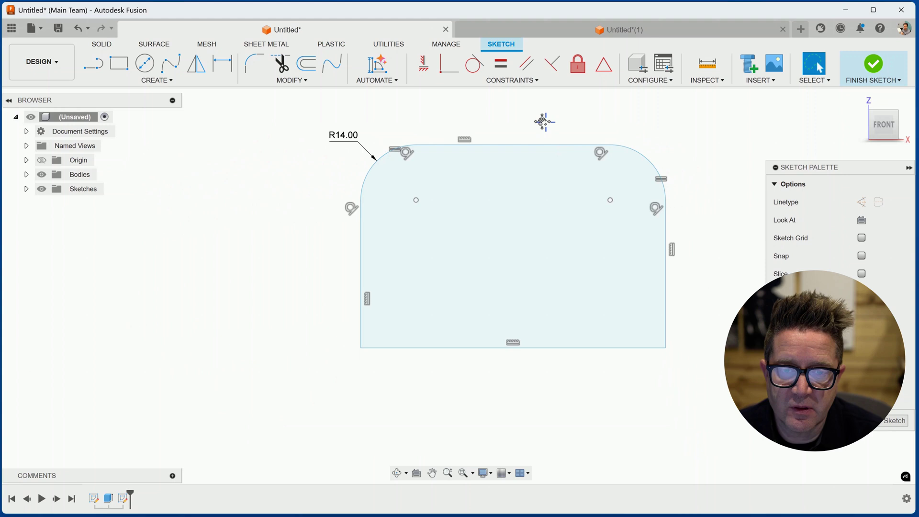
{"action": "scroll", "coordinate": [489, 140], "scroll_direction": "down", "scroll_amount": 3}
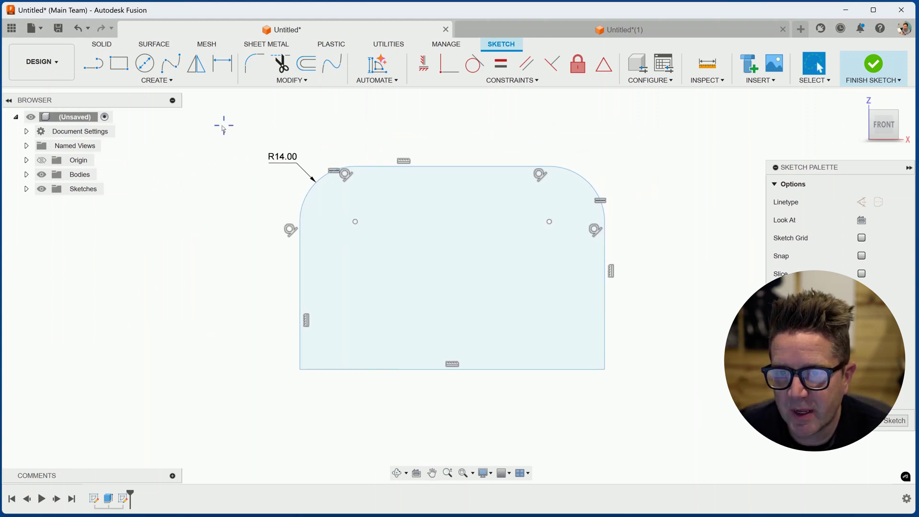
- Fillet the rectangle's two lower corners with a shared radius of 8 mm
{"action": "left_click", "coordinate": [254, 63]}
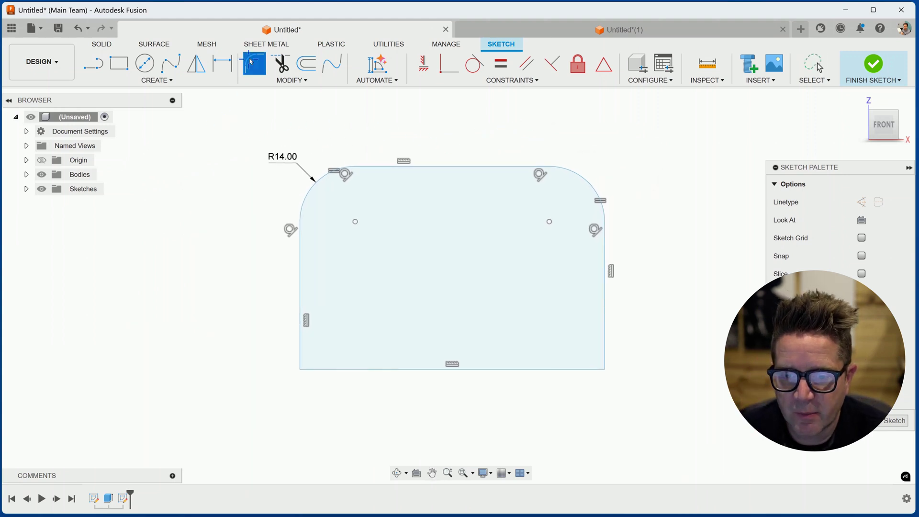
{"action": "left_click", "coordinate": [305, 374]}
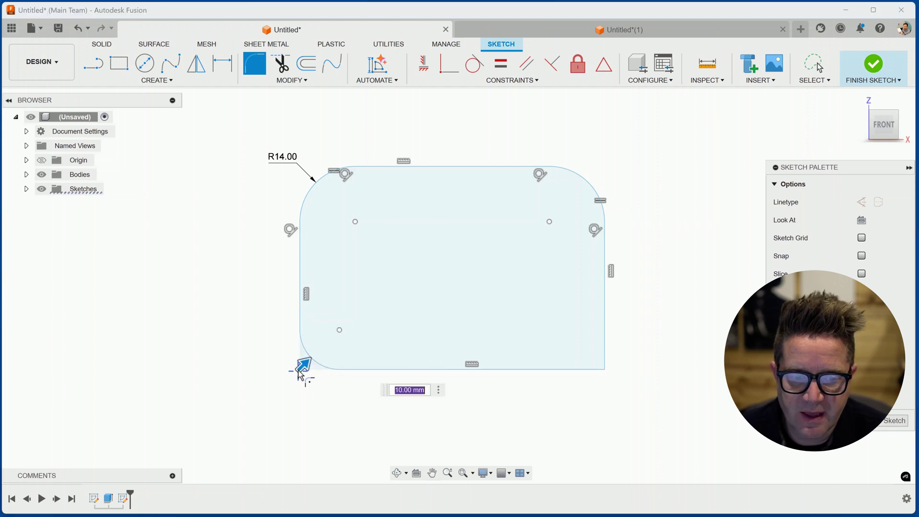
{"action": "left_click", "coordinate": [605, 373]}
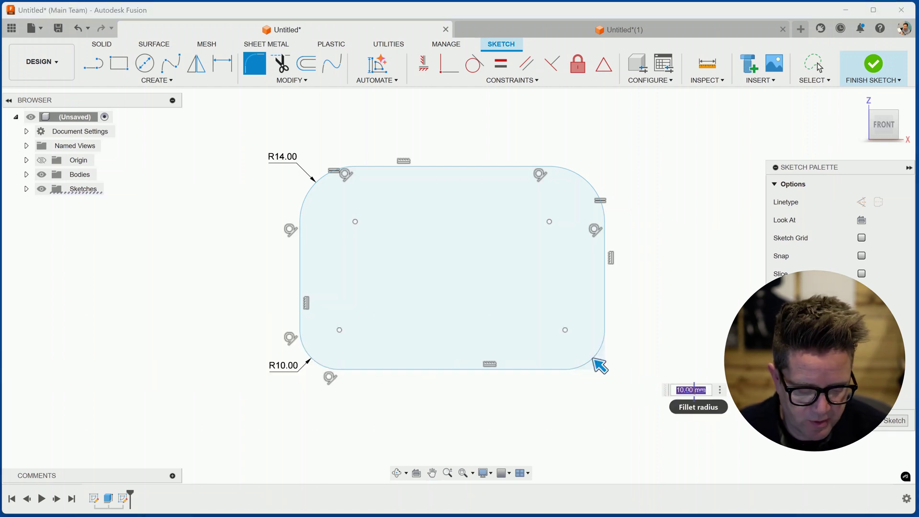
{"action": "type", "text": "8"}
{"action": "key", "text": "Return"}
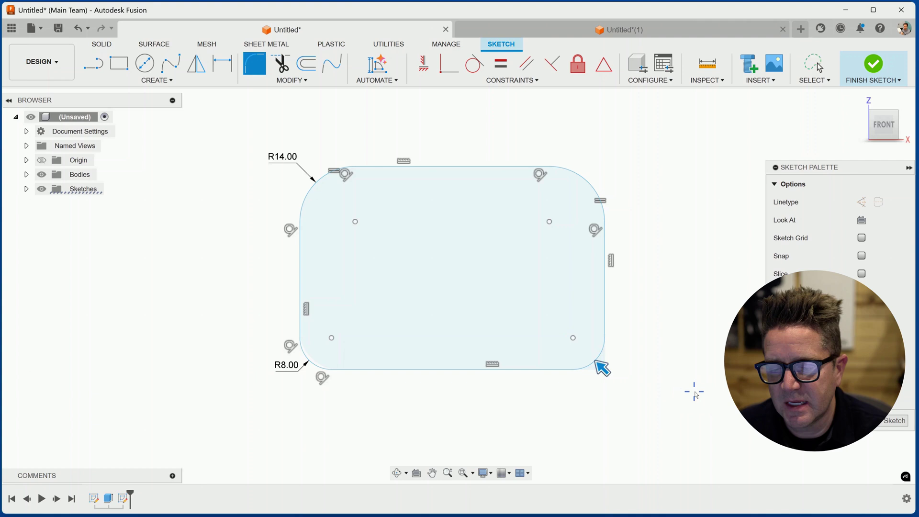
{"action": "key", "text": "Escape"}
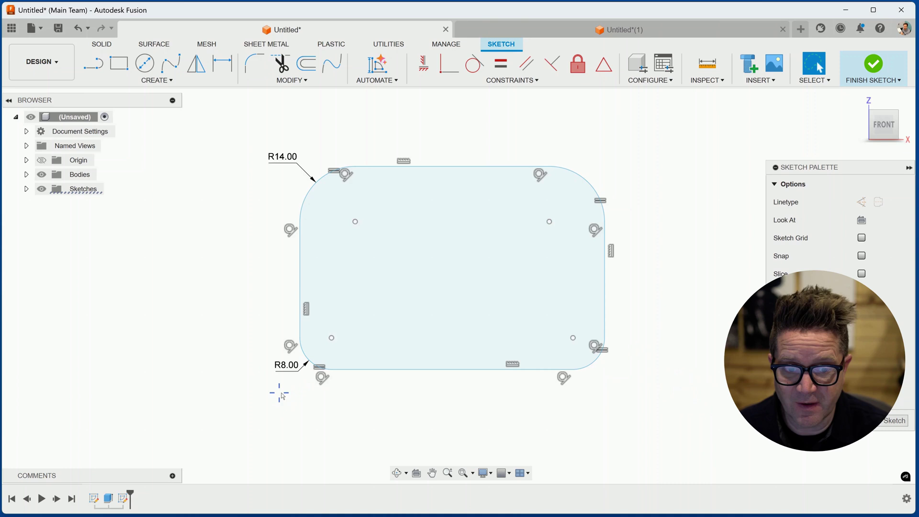
- Undo the lower-right corner fillet and its radius change, keeping only a 10 mm fillet on the lower-left corner
{"action": "key", "text": "ctrl+z"}
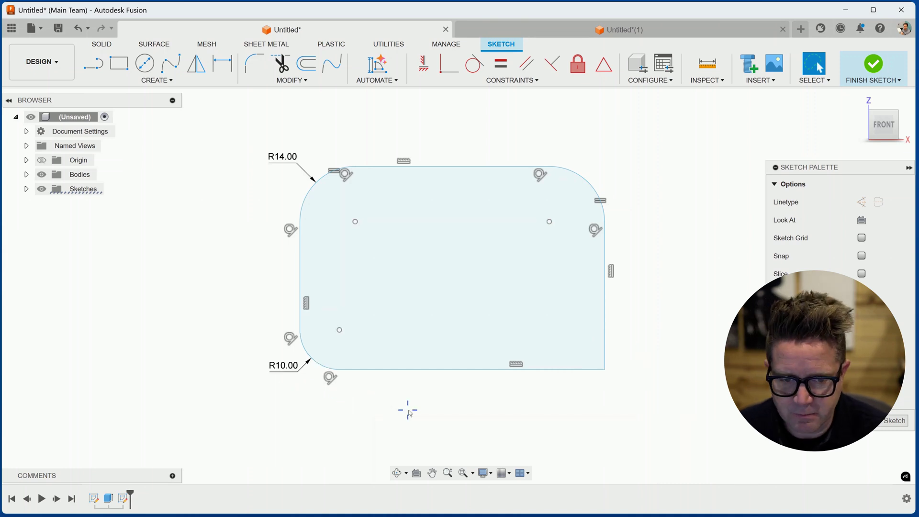
{"action": "key", "text": "ctrl+z"}
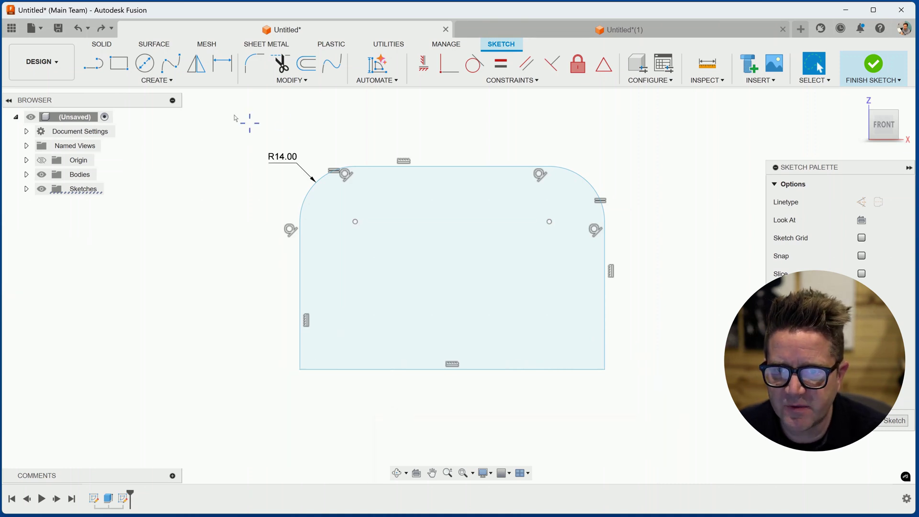
{"action": "key", "text": "ctrl+y"}
- Delete the lower-left fillet's radius dimension and constrain its arc equal to the upper-left fillet arc
{"action": "left_click", "coordinate": [285, 367]}
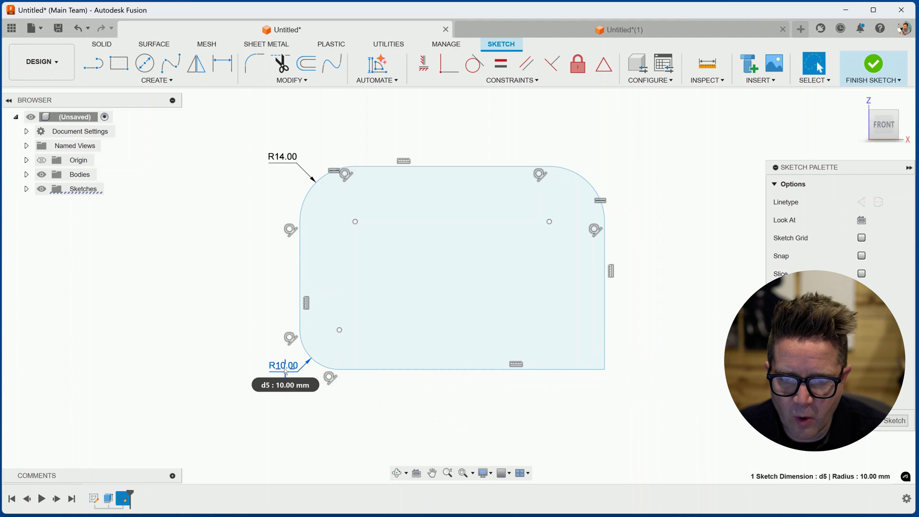
{"action": "key", "text": "Delete"}
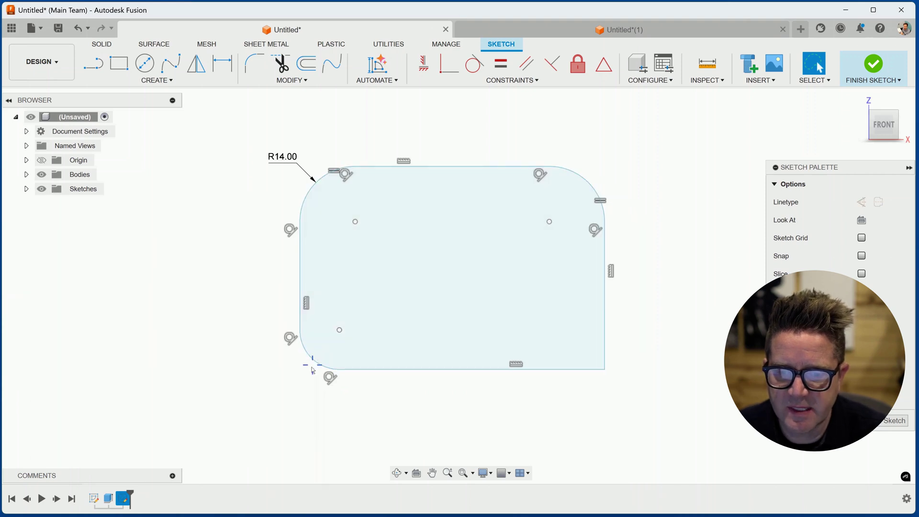
{"action": "left_click", "coordinate": [315, 364]}
{"action": "left_click", "coordinate": [307, 187], "text": "shift"}
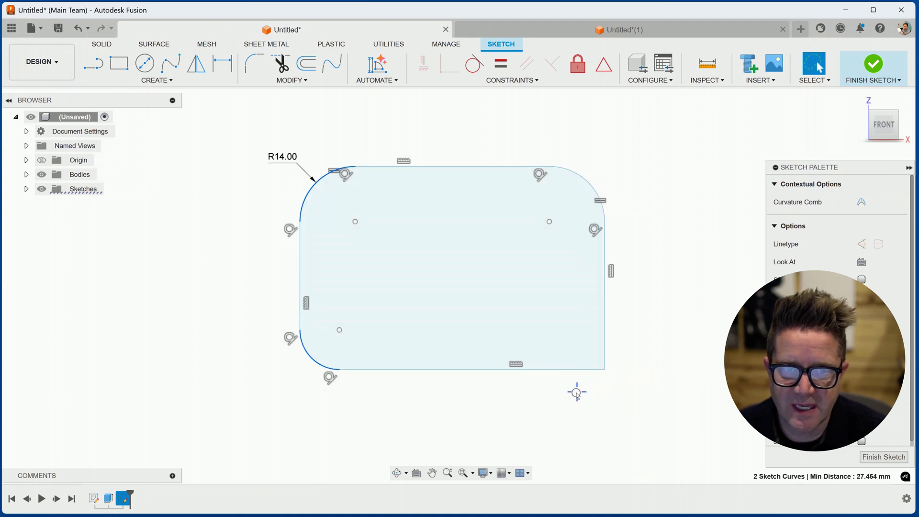
{"action": "right_click", "coordinate": [577, 392]}
{"action": "left_click", "coordinate": [504, 66]}
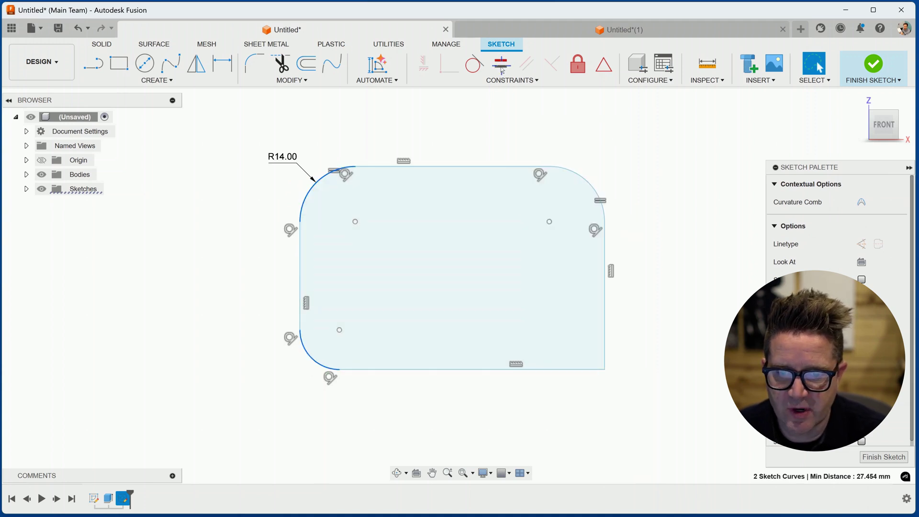
{"action": "key", "text": "Escape"}
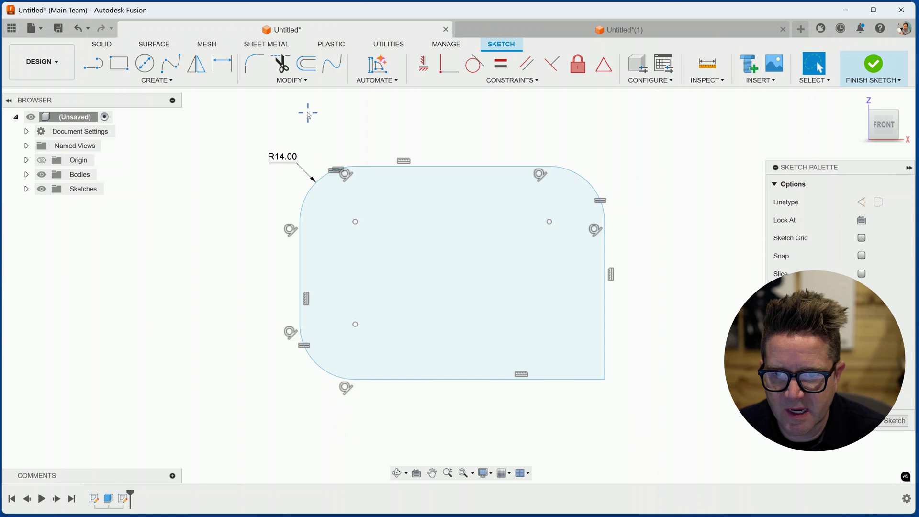
- Set the radius dimension at the upper-left corner fillet to 10 mm
{"action": "double_click", "coordinate": [284, 157]}
{"action": "type", "text": "10"}
{"action": "key", "text": "Return"}
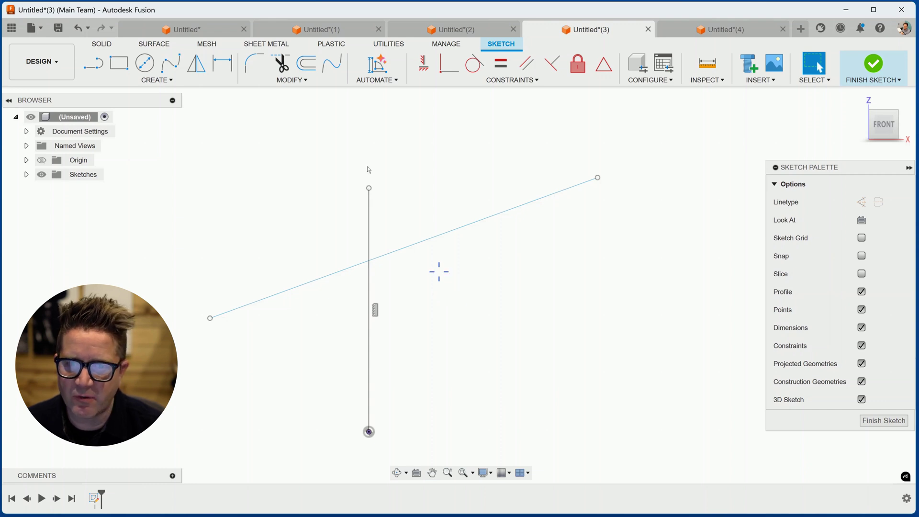
- Fillet the crossing vertical and sloped lines on the lower-right side of their intersection with a 20 mm radius
{"action": "left_click", "coordinate": [257, 70]}
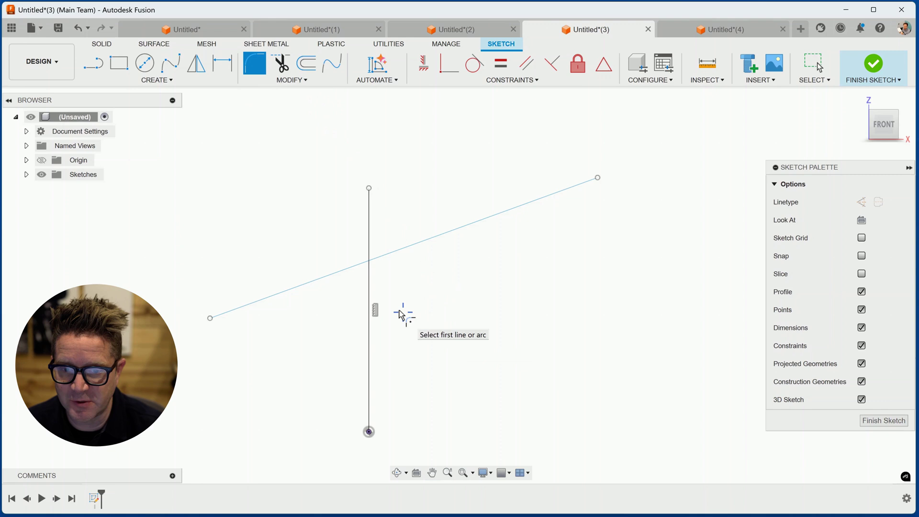
{"action": "left_click", "coordinate": [370, 272]}
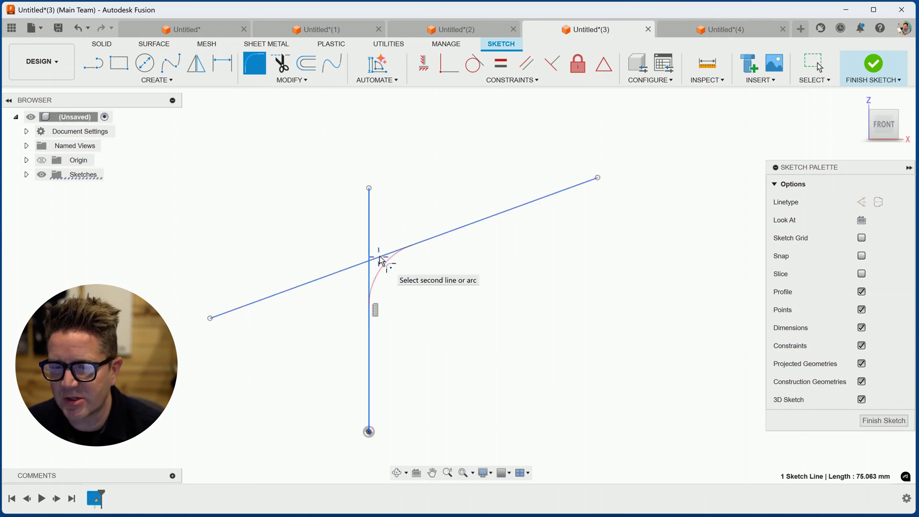
{"action": "left_click", "coordinate": [380, 258]}
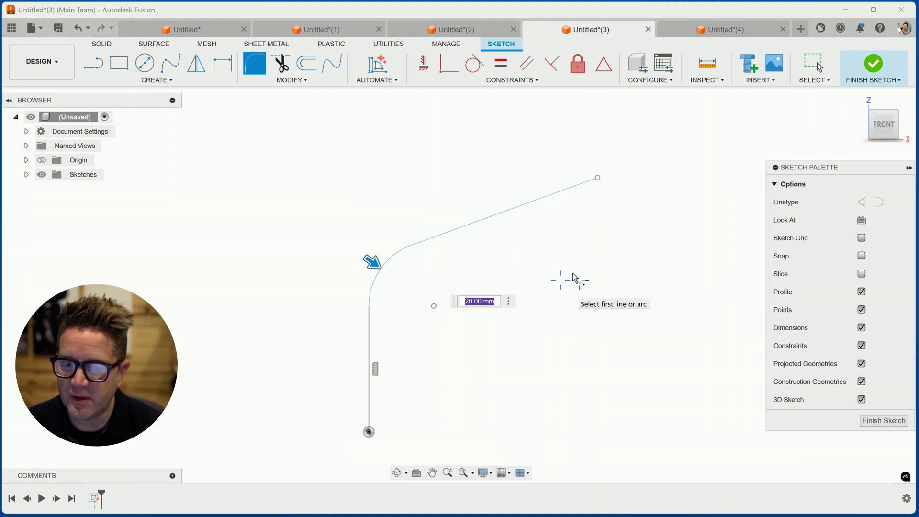
{"action": "mouse_move", "coordinate": [637, 246]}
{"action": "middle_mouse_down"}
{"action": "mouse_move", "coordinate": [304, 261]}
{"action": "mouse_move", "coordinate": [271, 280]}
{"action": "middle_mouse_up"}
{"action": "key", "text": "Return"}
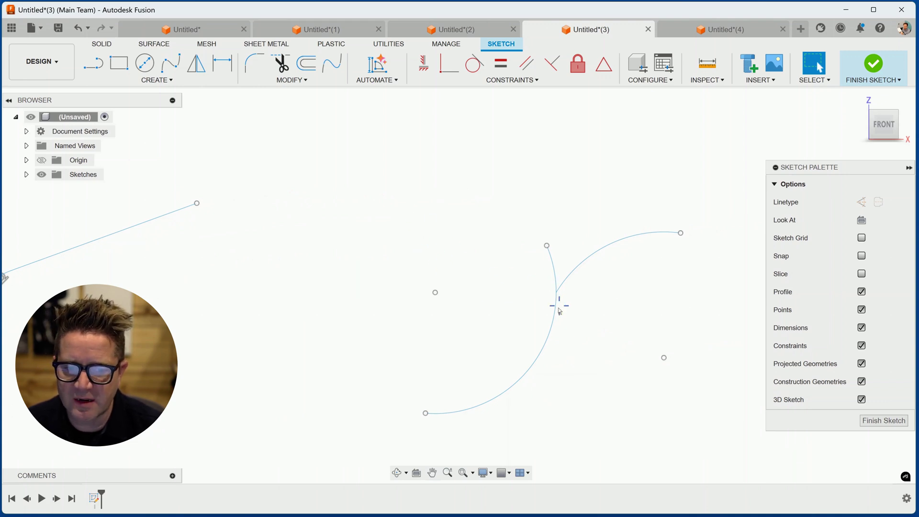
- Try to fillet the two intersecting arcs where they meet, with a 10 mm radius
{"action": "left_click", "coordinate": [254, 63]}
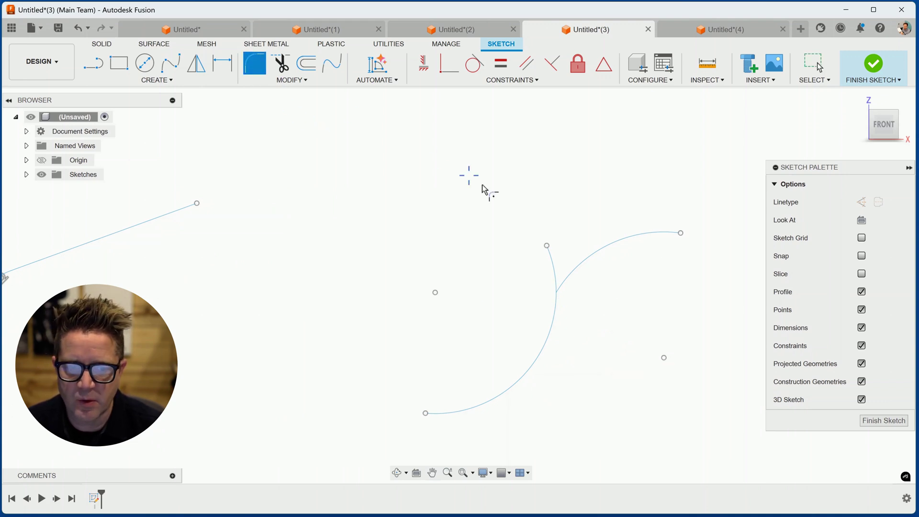
{"action": "left_click", "coordinate": [556, 309]}
{"action": "left_click", "coordinate": [570, 282]}
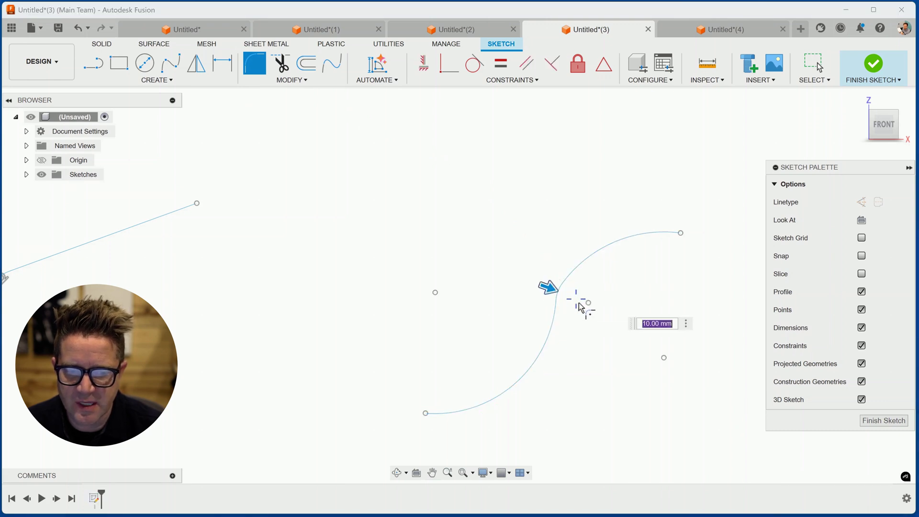
{"action": "scroll", "coordinate": [563, 290], "scroll_direction": "up", "scroll_amount": 2}
{"action": "mouse_move", "coordinate": [549, 293]}
{"action": "middle_mouse_down"}
{"action": "mouse_move", "coordinate": [252, 285]}
{"action": "mouse_move", "coordinate": [85, 298]}
{"action": "middle_mouse_up"}
{"action": "scroll", "coordinate": [656, 287], "scroll_direction": "down", "scroll_amount": 3}
{"action": "middle_click_drag", "start_coordinate": [656, 287], "coordinate": [587, 295]}
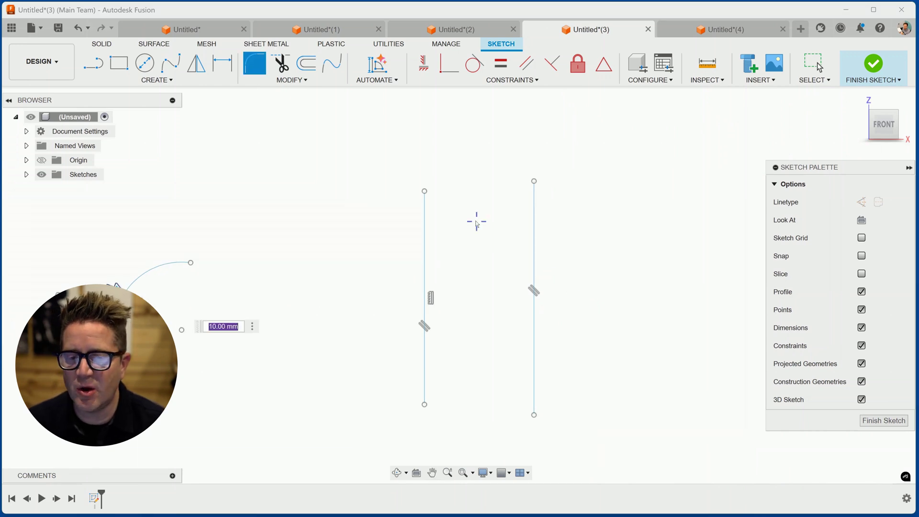
{"action": "key", "text": "Return"}
{"action": "key", "text": "Escape"}
- Align the lower endpoints of the two parallel lines with a Horizontal/Vertical constraint
{"action": "left_click", "coordinate": [424, 405]}
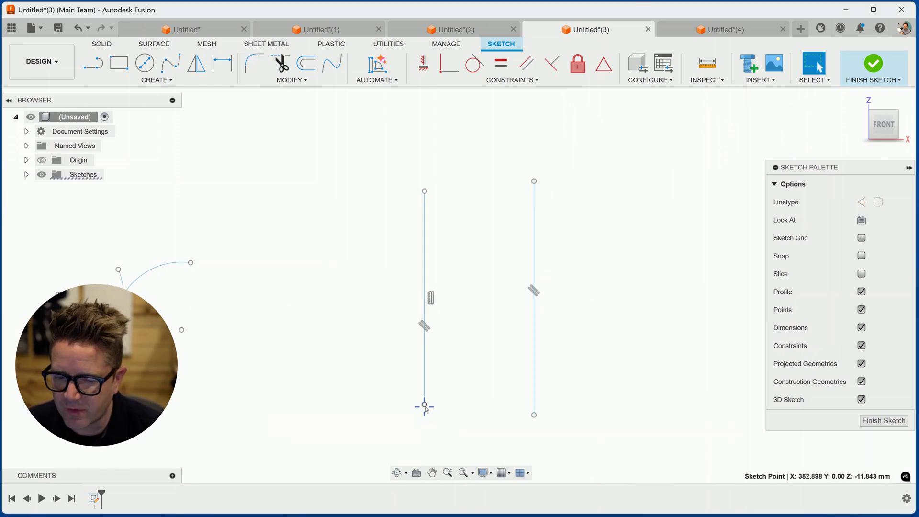
{"action": "left_click", "coordinate": [534, 414], "text": "shift"}
{"action": "right_click", "coordinate": [534, 415]}
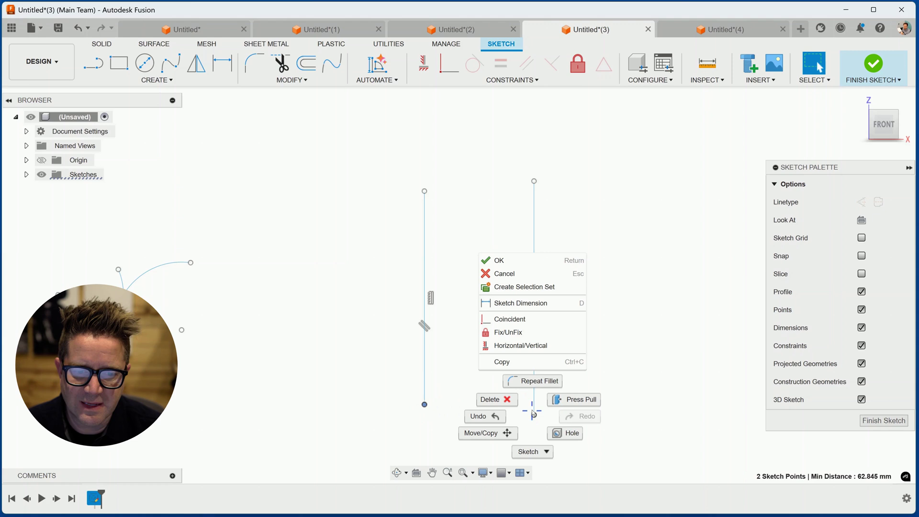
{"action": "left_click", "coordinate": [522, 345]}
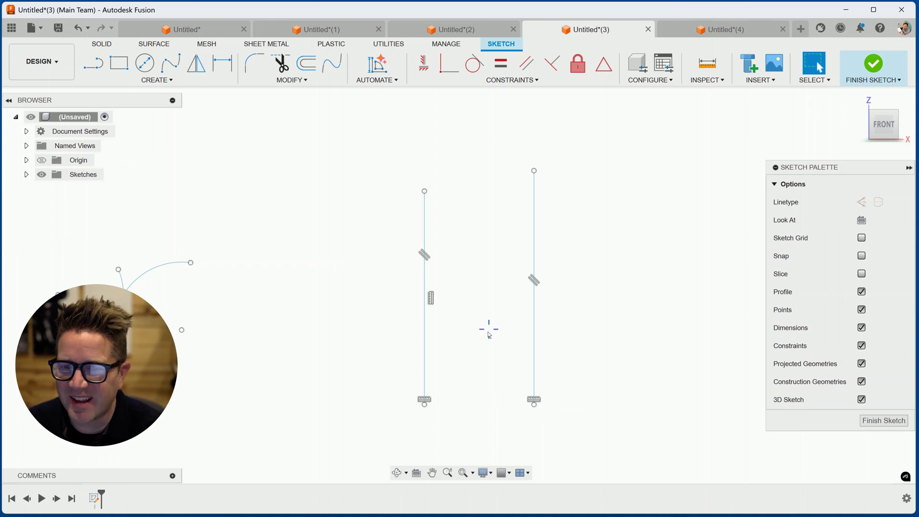
- Fillet the two parallel lines at their lower ends and at their upper ends to close them into a slot
{"action": "scroll", "coordinate": [489, 335], "scroll_direction": "down", "scroll_amount": 2}
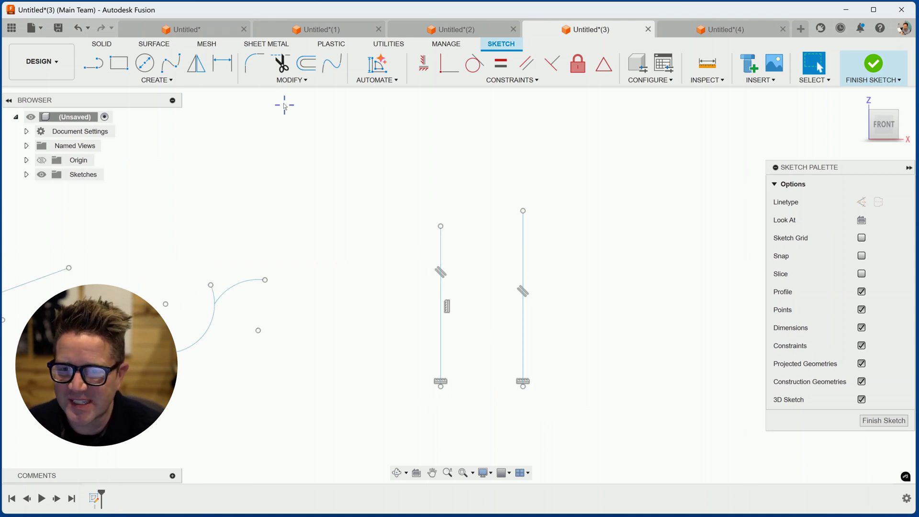
{"action": "left_click", "coordinate": [254, 63]}
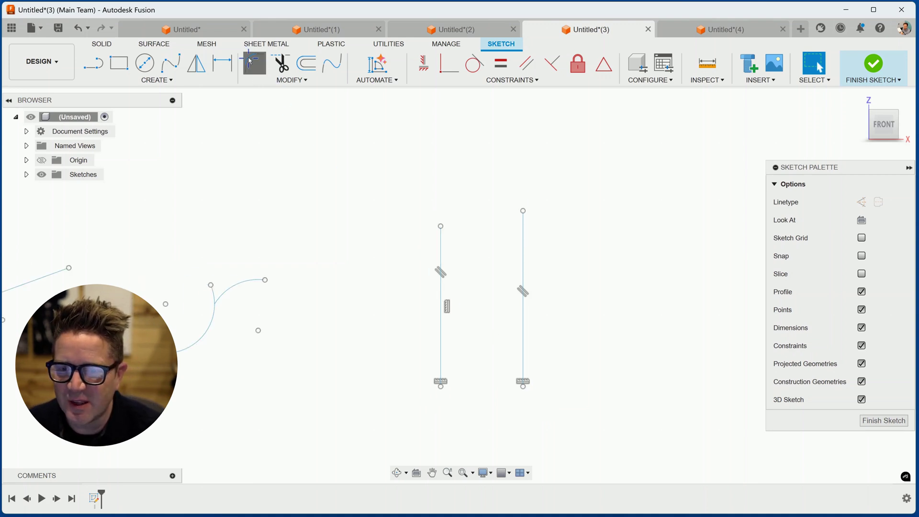
{"action": "left_click", "coordinate": [441, 383]}
{"action": "left_click", "coordinate": [523, 385]}
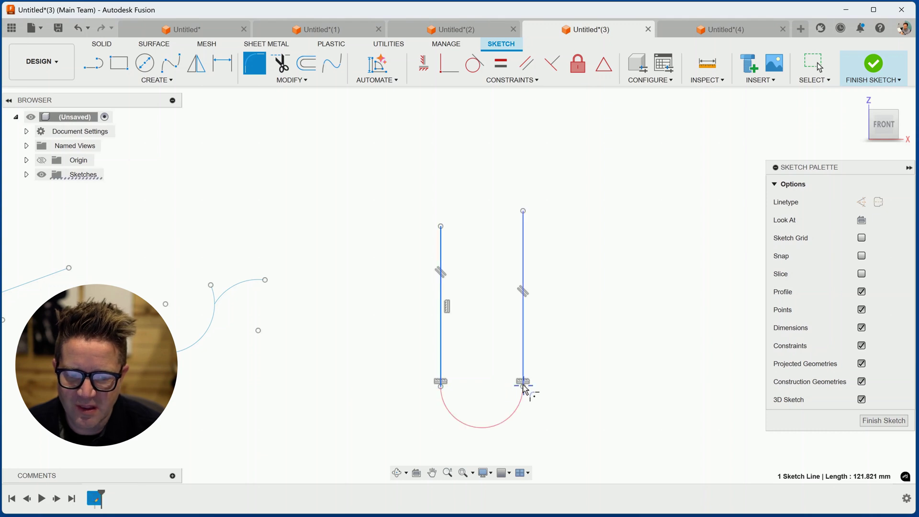
{"action": "key", "text": "Return"}
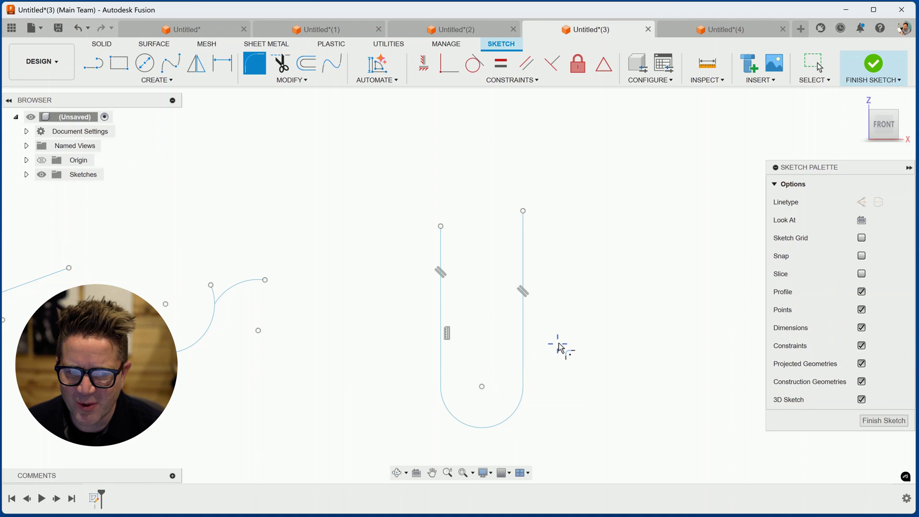
{"action": "left_click", "coordinate": [441, 230]}
{"action": "left_click", "coordinate": [522, 216]}
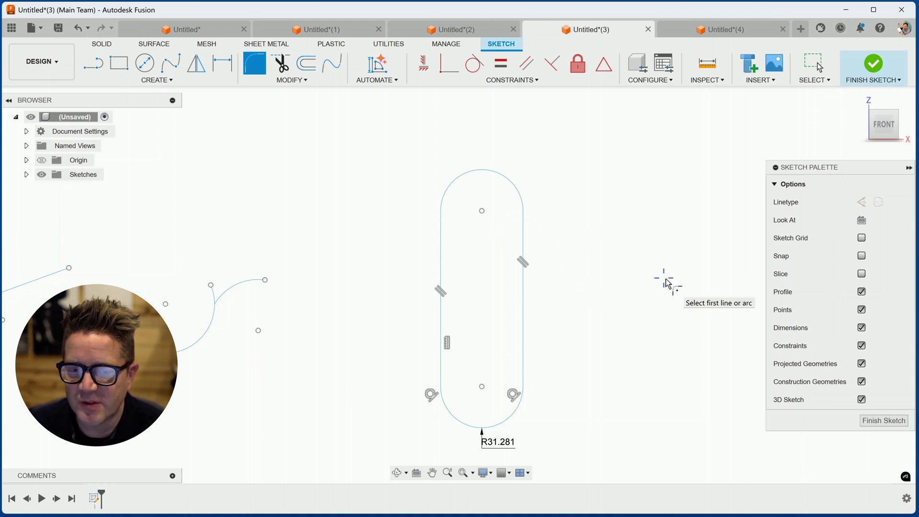
{"action": "scroll", "coordinate": [668, 283], "scroll_direction": "down", "scroll_amount": 1}
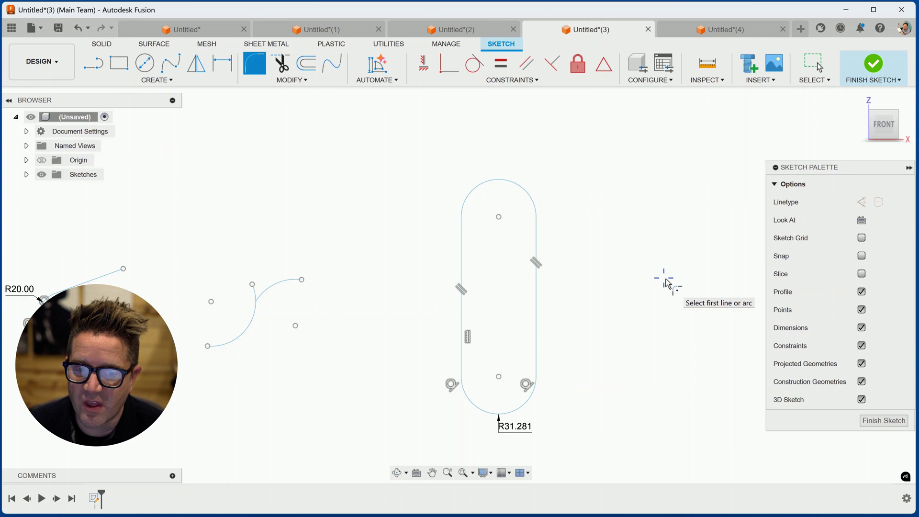
- Switch to the Untitled*(4) document and fillet both corners of the 3D sketch path with a shared 15 mm radius
{"action": "key", "text": "ctrl+Tab"}
{"action": "mouse_move", "coordinate": [359, 236]}
{"action": "middle_mouse_down", "text": "shift"}
{"action": "mouse_move", "coordinate": [355, 216]}
{"action": "mouse_move", "coordinate": [354, 232]}
{"action": "middle_mouse_up", "text": "shift"}
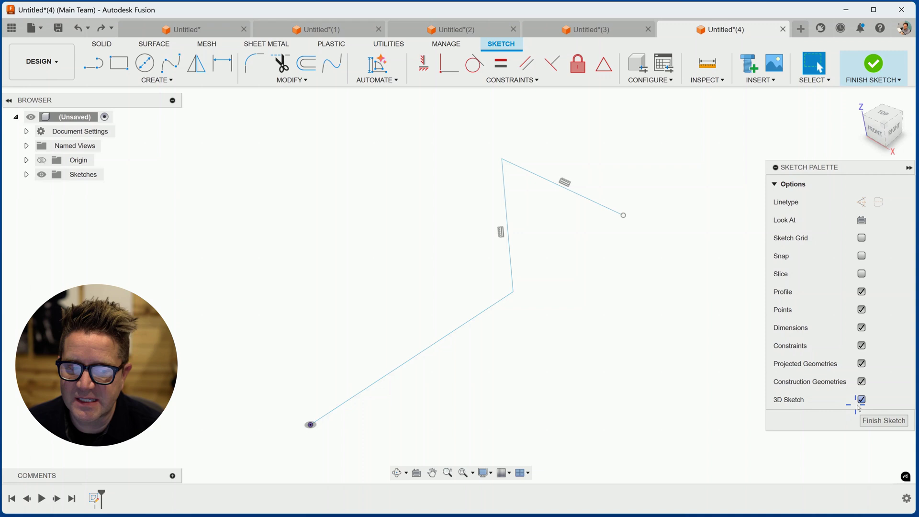
{"action": "mouse_move", "coordinate": [624, 361]}
{"action": "middle_mouse_down", "text": "shift"}
{"action": "mouse_move", "coordinate": [599, 353]}
{"action": "mouse_move", "coordinate": [593, 363]}
{"action": "middle_mouse_up", "text": "shift"}
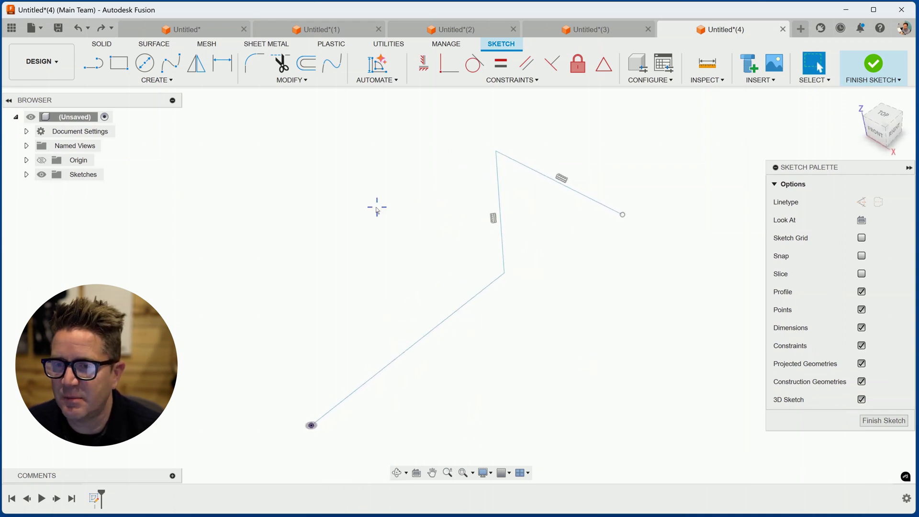
{"action": "left_click", "coordinate": [254, 64]}
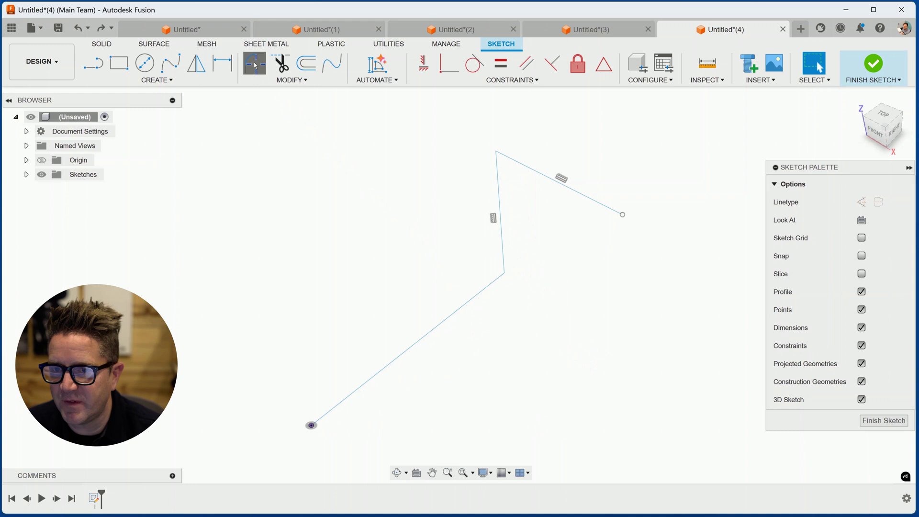
{"action": "left_click", "coordinate": [499, 278]}
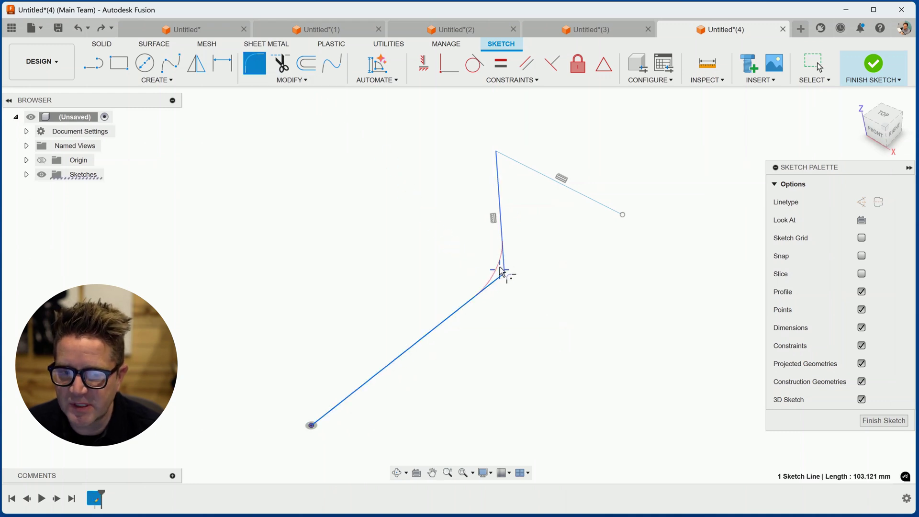
{"action": "left_click", "coordinate": [502, 262]}
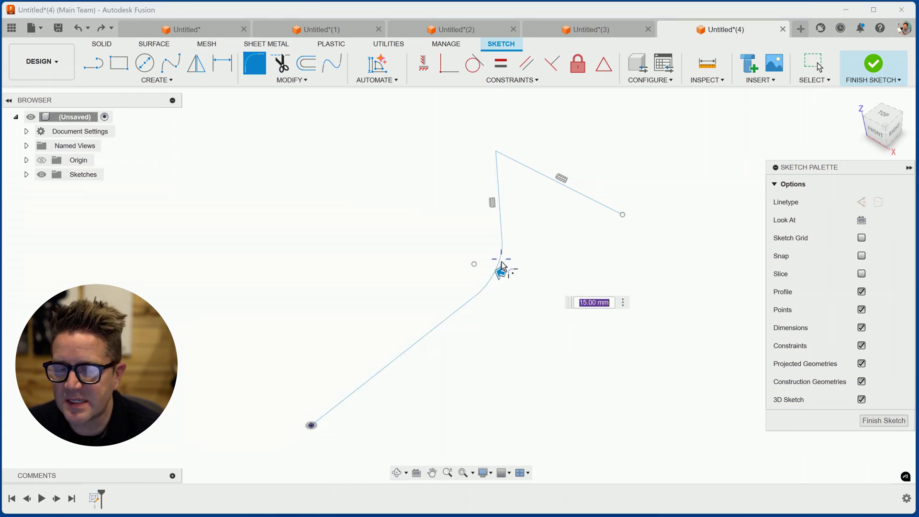
{"action": "left_click", "coordinate": [498, 195]}
{"action": "left_click", "coordinate": [518, 168]}
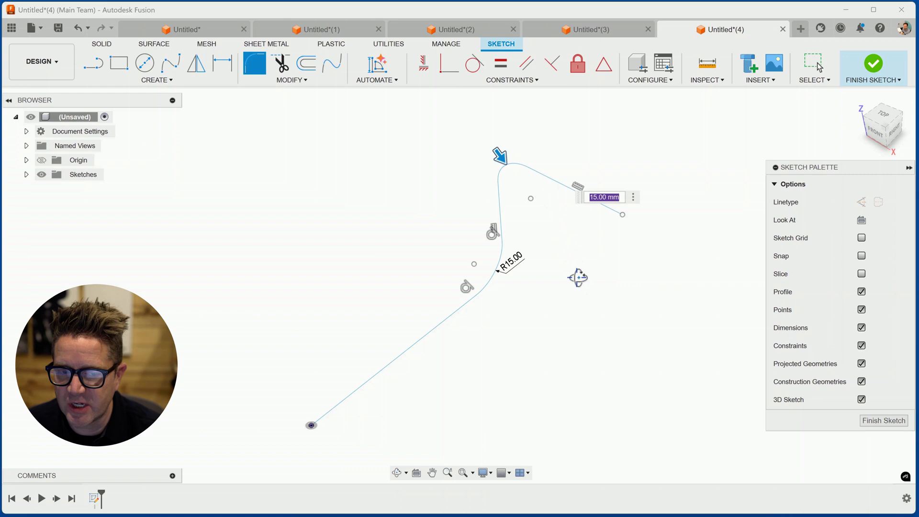
{"action": "mouse_move", "coordinate": [579, 275]}
{"action": "middle_mouse_down", "text": "shift"}
{"action": "mouse_move", "coordinate": [553, 283]}
{"action": "mouse_move", "coordinate": [575, 275]}
{"action": "middle_mouse_up", "text": "shift"}
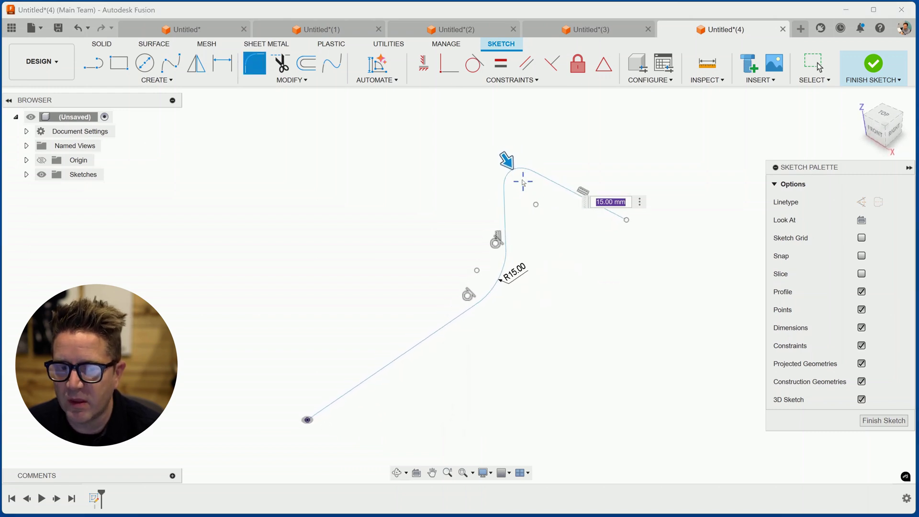
{"action": "key", "text": "Return"}
{"action": "key", "text": "Escape"}
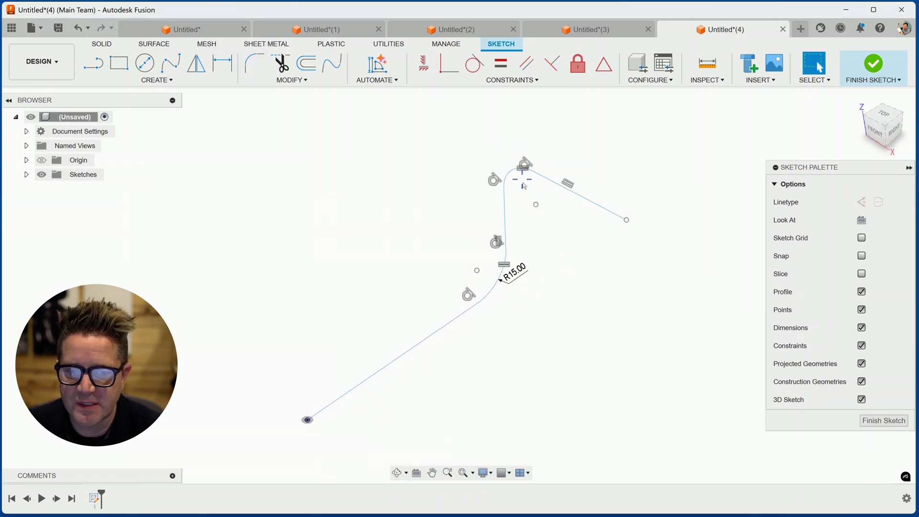
- Finish the sketch in the box document and fillet the box's remaining sharp vertical edge with a 20 mm radius
{"action": "scroll", "coordinate": [592, 366], "scroll_direction": "down", "scroll_amount": 2}
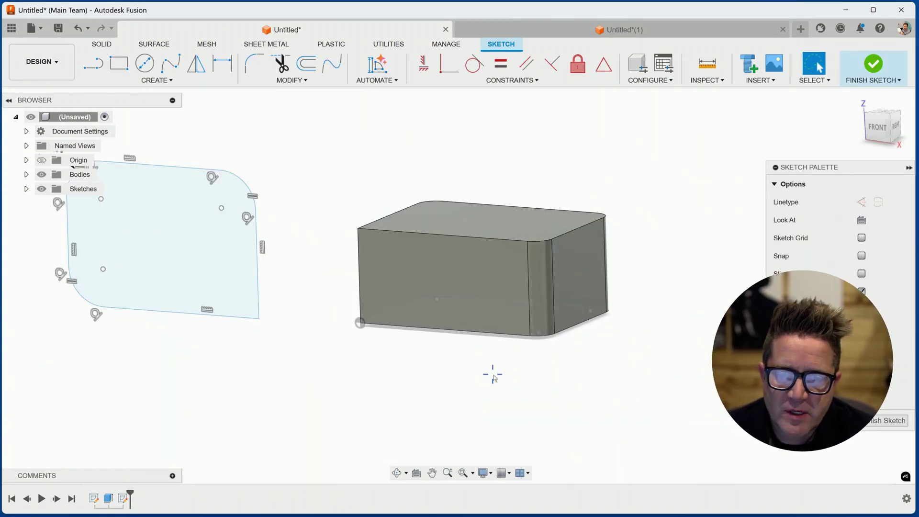
{"action": "scroll", "coordinate": [482, 367], "scroll_direction": "up", "scroll_amount": 3}
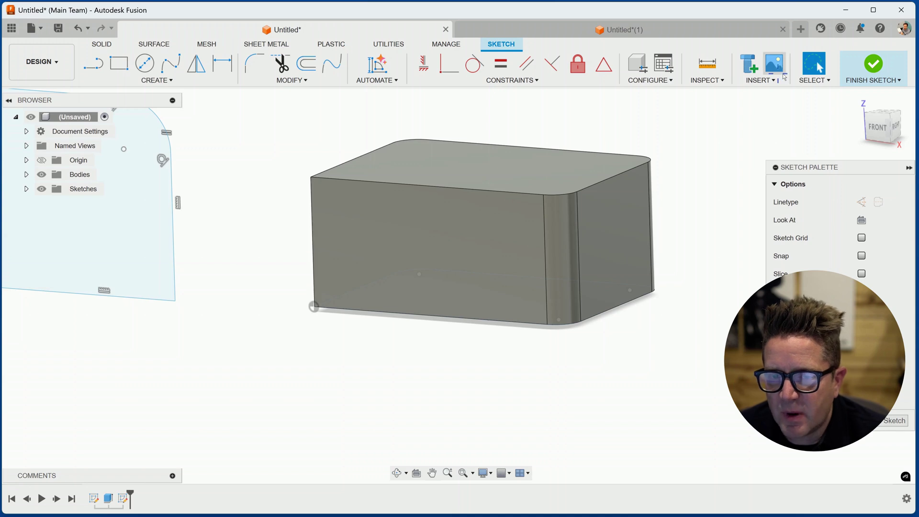
{"action": "left_click", "coordinate": [873, 64]}
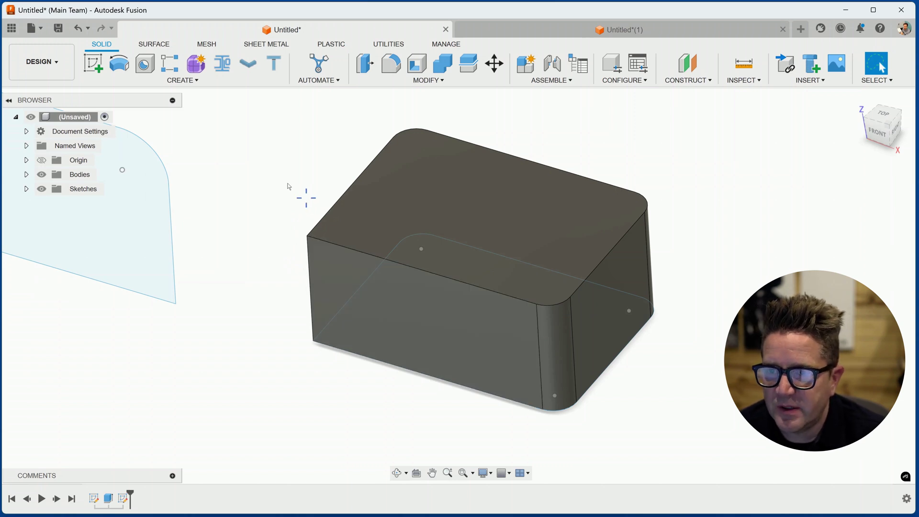
{"action": "left_click", "coordinate": [404, 82]}
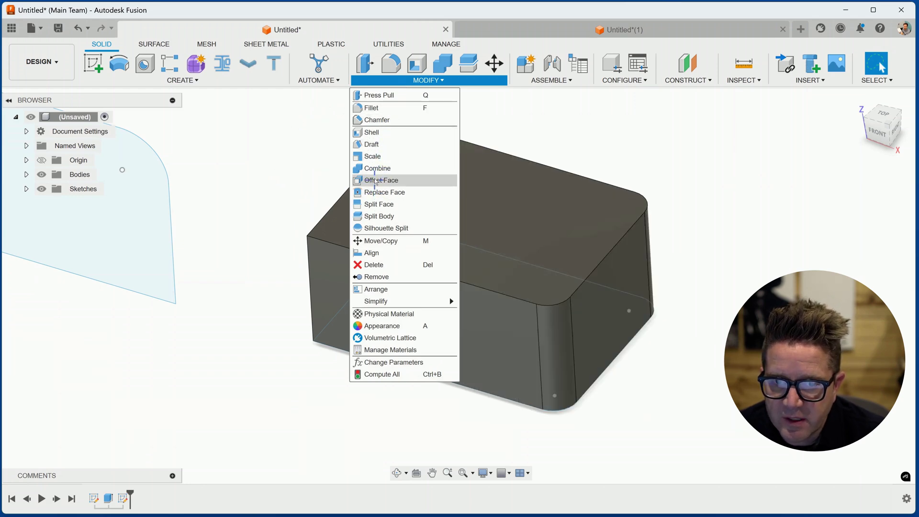
{"action": "left_click", "coordinate": [378, 109]}
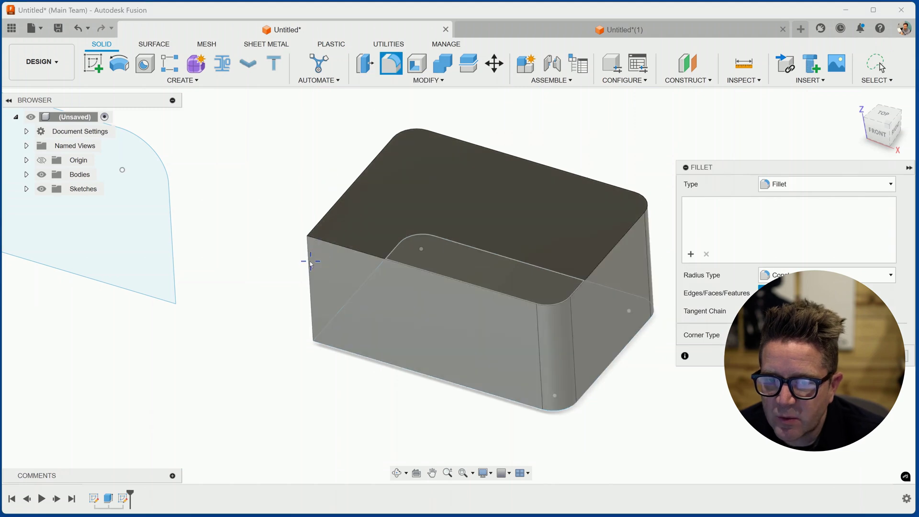
{"action": "left_click", "coordinate": [309, 261]}
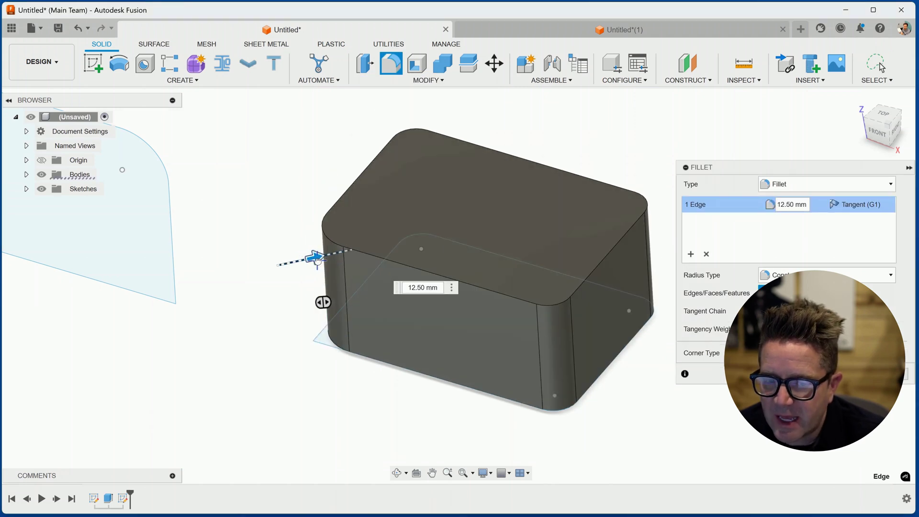
{"action": "left_click_drag", "start_coordinate": [317, 260], "coordinate": [327, 265]}
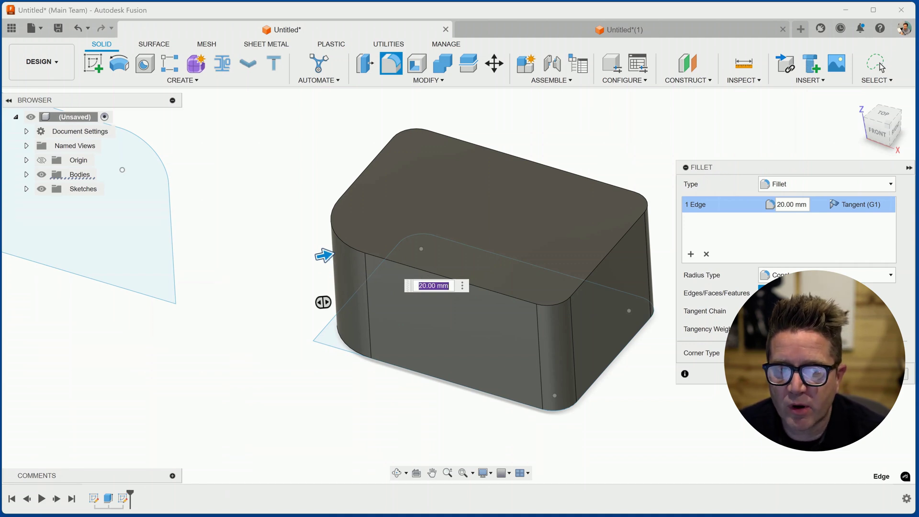
{"action": "left_click", "coordinate": [881, 67]}
- Switch to the Untitled*(1) document and examine the loft's profile sketches by rolling the history back before the loft, then forward again
{"action": "left_click", "coordinate": [610, 34]}
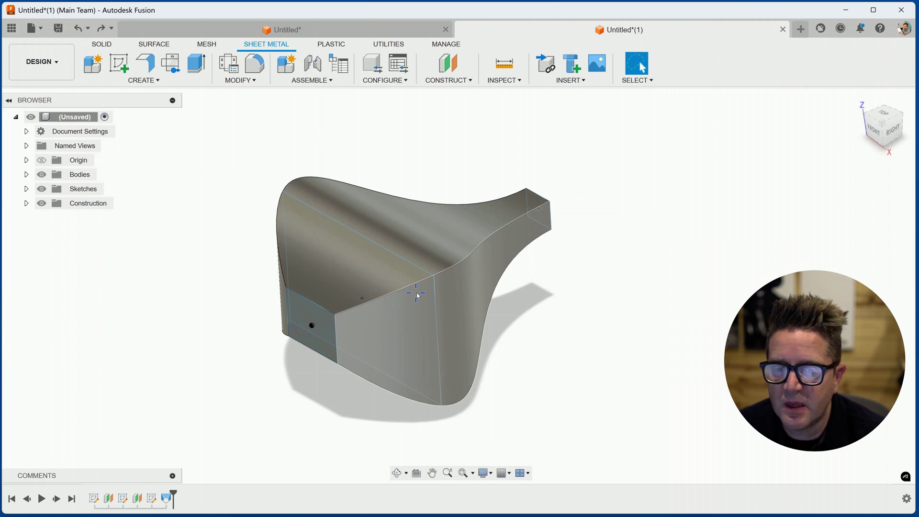
{"action": "scroll", "coordinate": [353, 355], "scroll_direction": "up", "scroll_amount": 3}
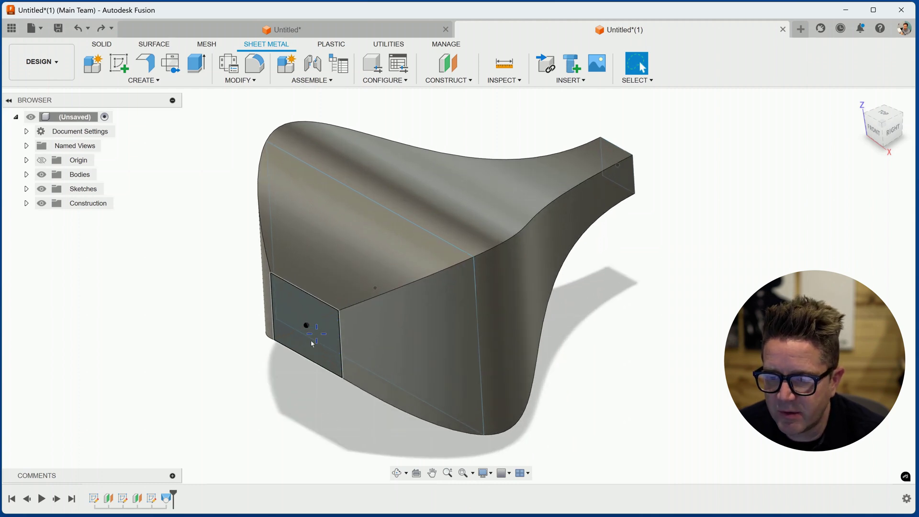
{"action": "left_click", "coordinate": [312, 343]}
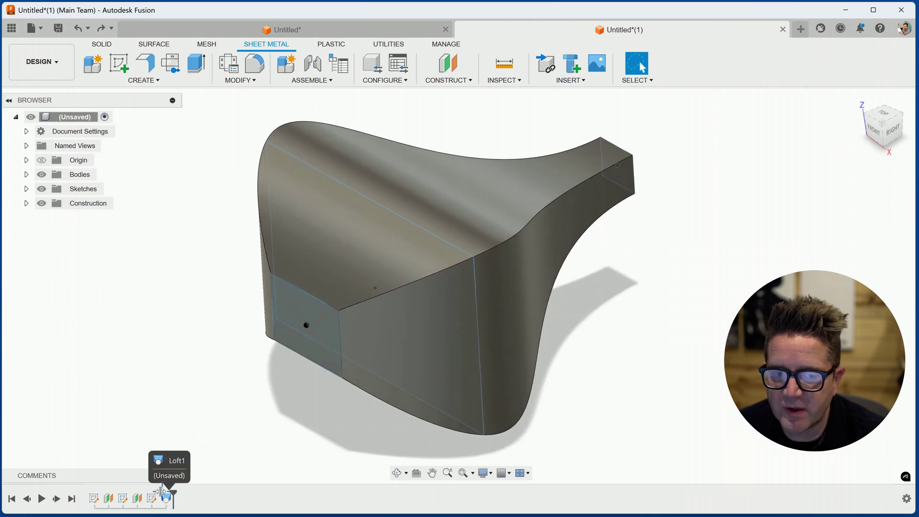
{"action": "left_click_drag", "start_coordinate": [162, 492], "coordinate": [154, 489]}
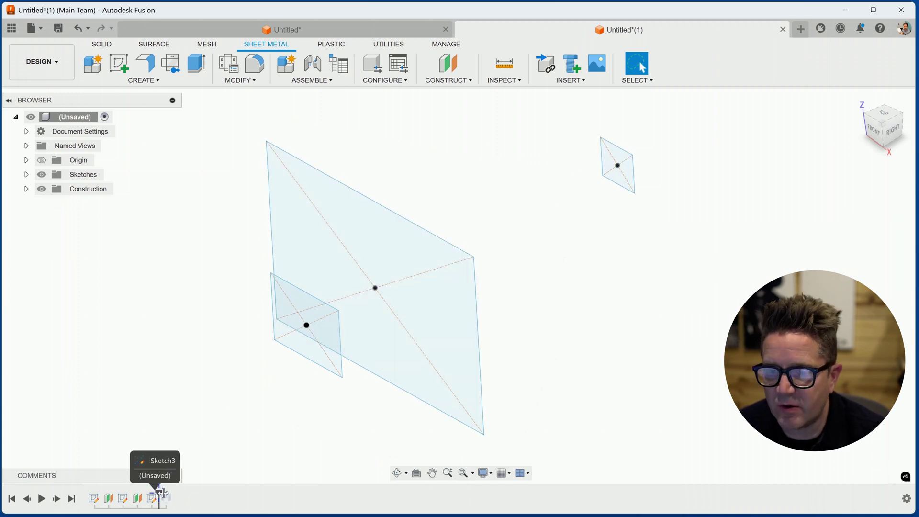
{"action": "left_click_drag", "start_coordinate": [160, 492], "coordinate": [174, 492]}
{"action": "left_click", "coordinate": [309, 326]}
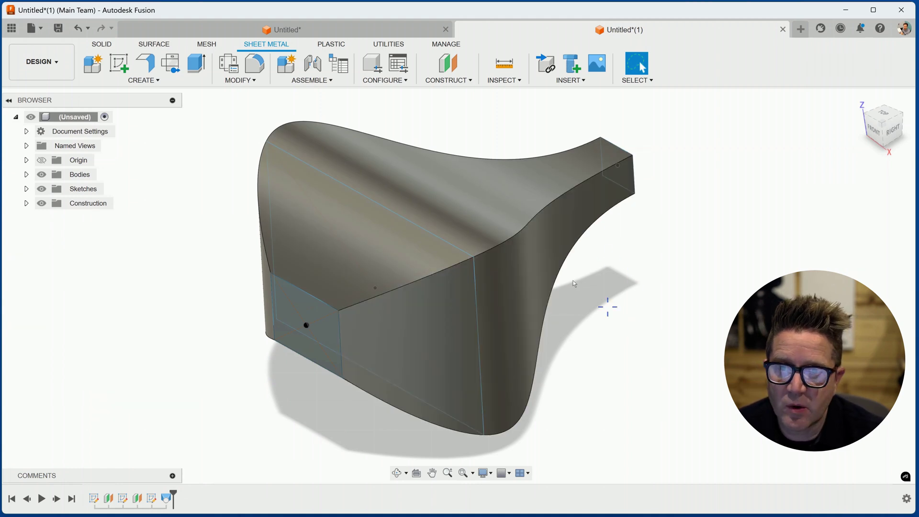
- Try a solid fillet with a 40 mm radius along the loft's long upper side edge
{"action": "left_click", "coordinate": [254, 64]}
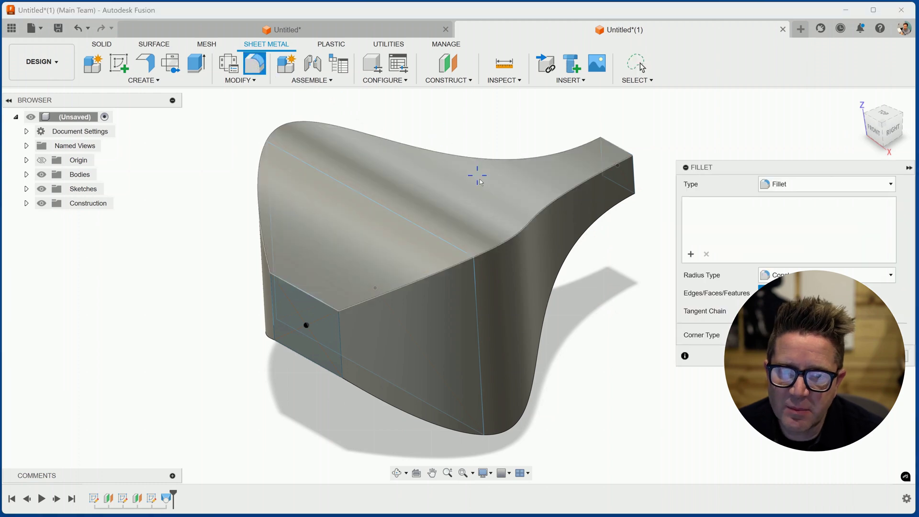
{"action": "left_click", "coordinate": [521, 232]}
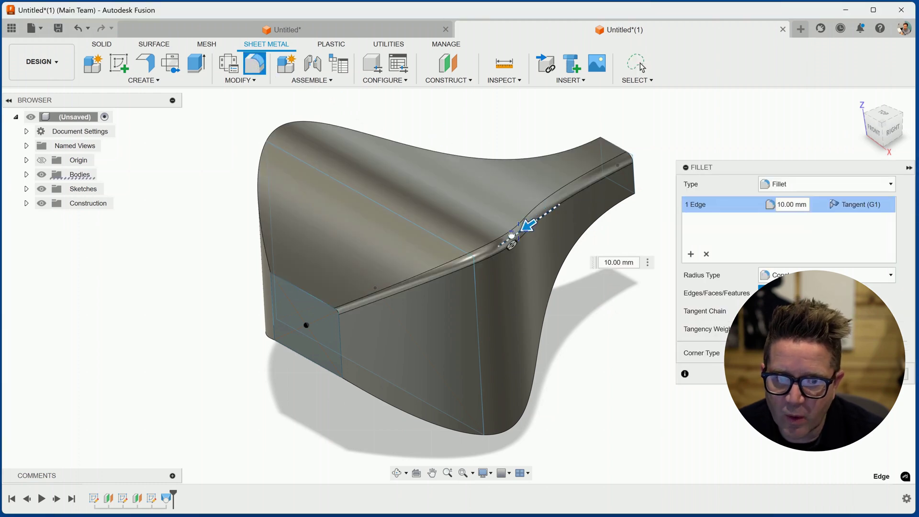
{"action": "left_click_drag", "start_coordinate": [514, 237], "coordinate": [523, 233]}
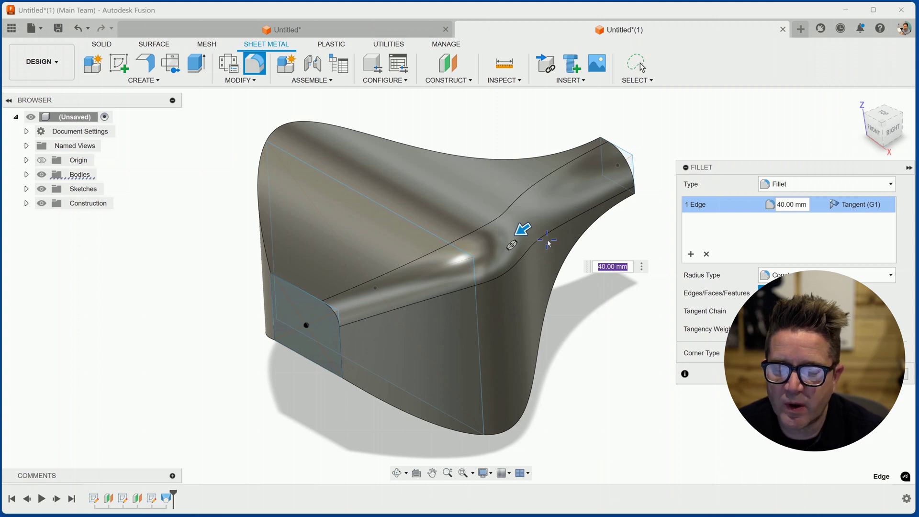
{"action": "key", "text": "Escape"}
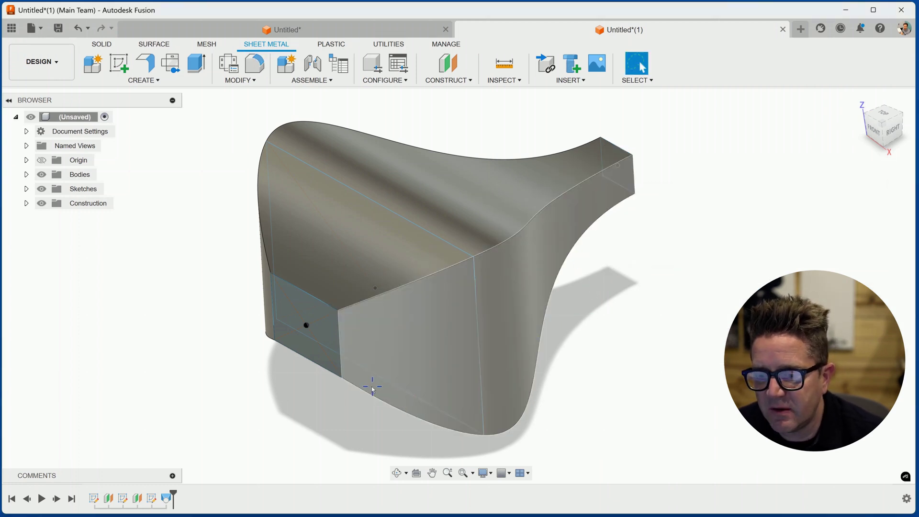
- Edit the small front profile sketch of the loft and fillet all four rectangle corners with a 20 mm radius
{"action": "right_click", "coordinate": [93, 499]}
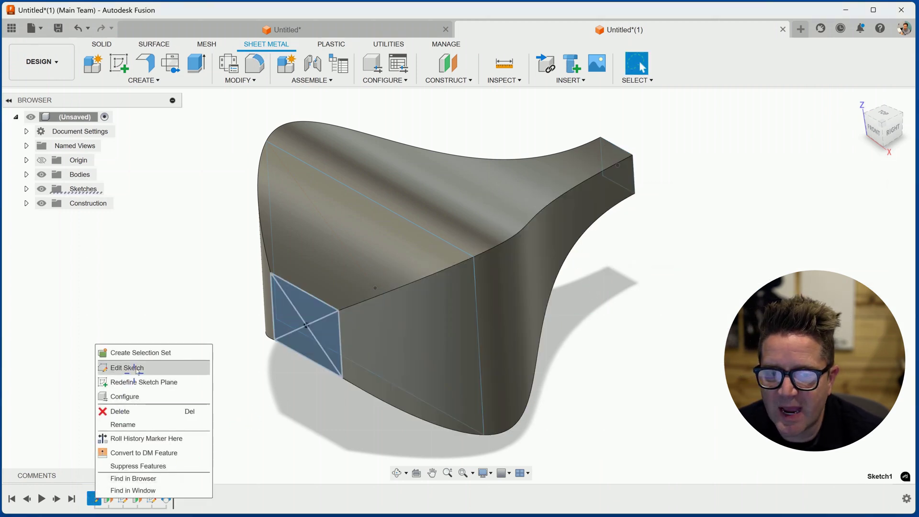
{"action": "left_click", "coordinate": [137, 371]}
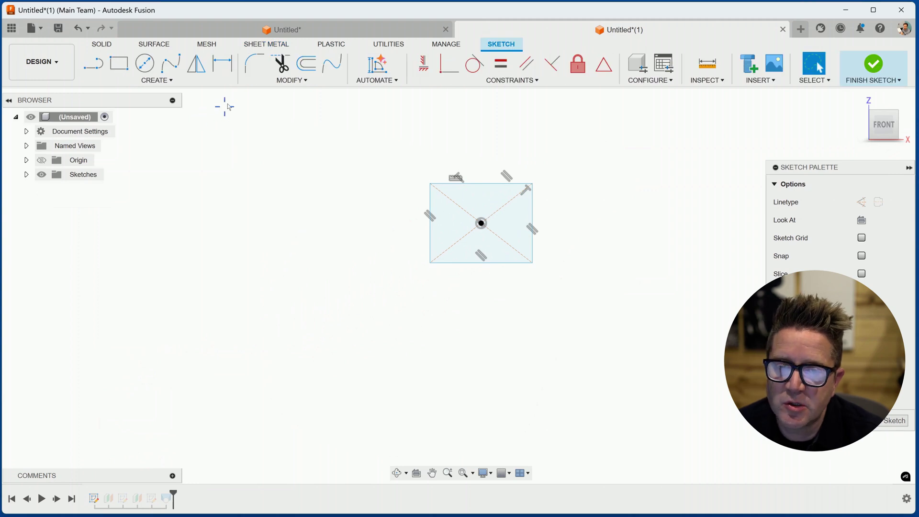
{"action": "left_click", "coordinate": [254, 64]}
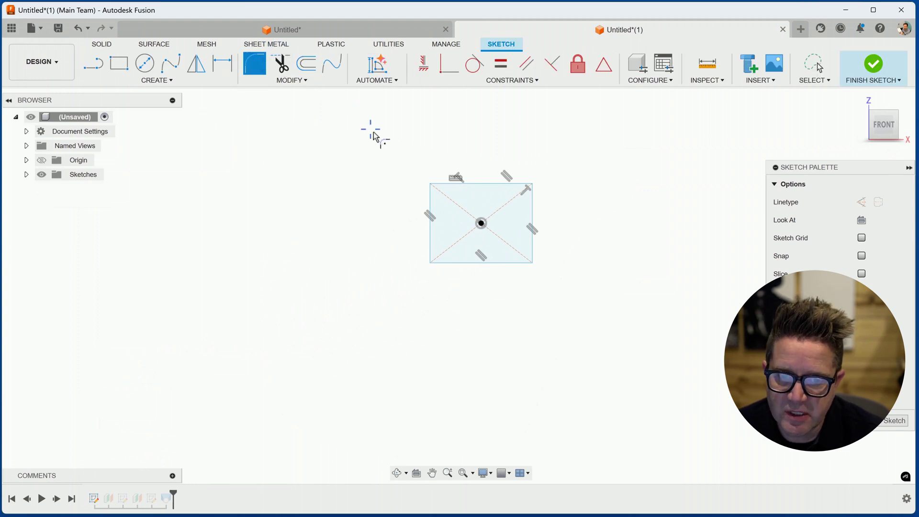
{"action": "left_click", "coordinate": [432, 186]}
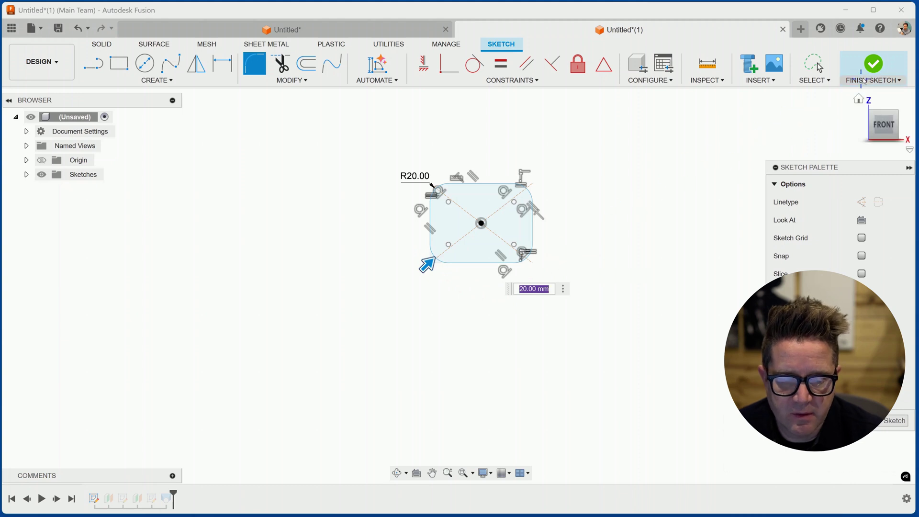
{"action": "key", "text": "Escape"}
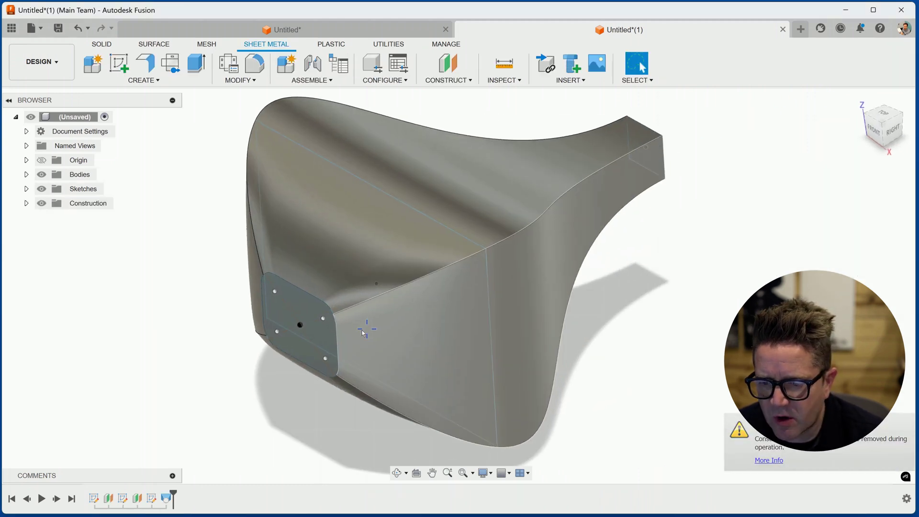
- Edit the large middle profile sketch of the loft and fillet all four rectangle corners with a 60 mm radius
{"action": "right_click", "coordinate": [123, 499]}
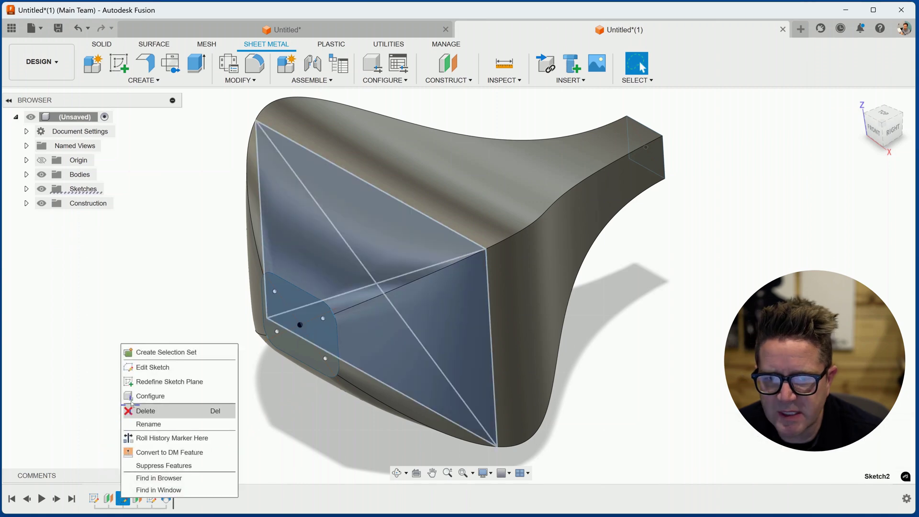
{"action": "left_click", "coordinate": [144, 367]}
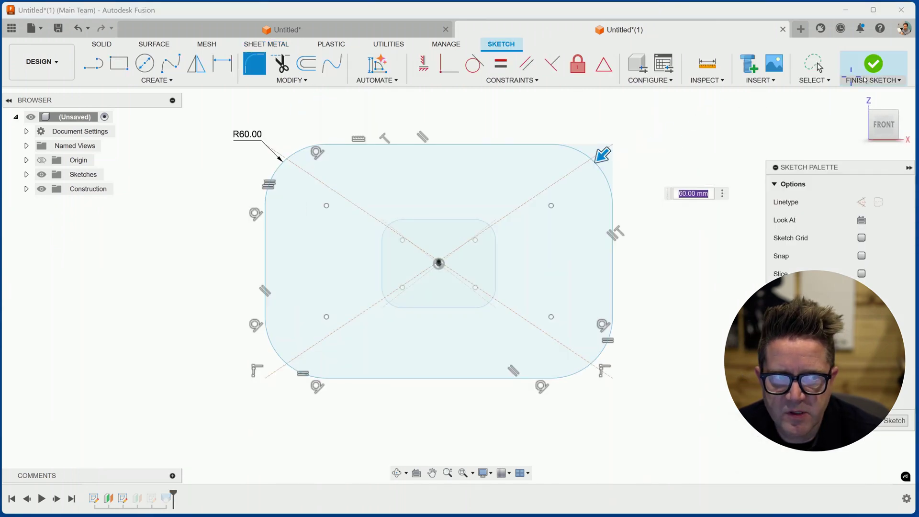
{"action": "left_click", "coordinate": [865, 72]}
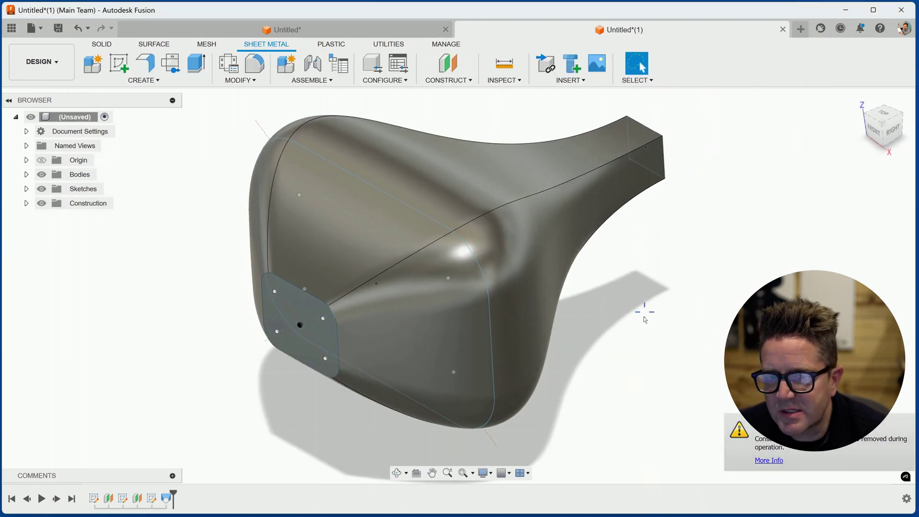
{"action": "middle_click_drag", "start_coordinate": [437, 265], "coordinate": [595, 297], "text": "shift"}
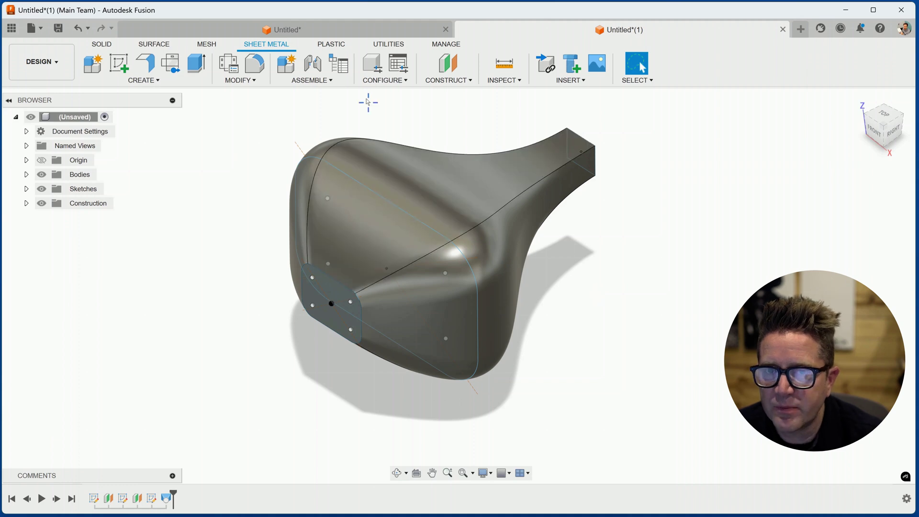
- Return to the Untitled* document and examine the flat sketch profile with one remaining sharp corner
{"action": "left_click", "coordinate": [313, 29]}
{"action": "mouse_move", "coordinate": [215, 283]}
{"action": "middle_mouse_down"}
{"action": "mouse_move", "coordinate": [268, 268]}
{"action": "mouse_move", "coordinate": [607, 332]}
{"action": "middle_mouse_up"}
{"action": "scroll", "coordinate": [294, 279], "scroll_direction": "up", "scroll_amount": 3}
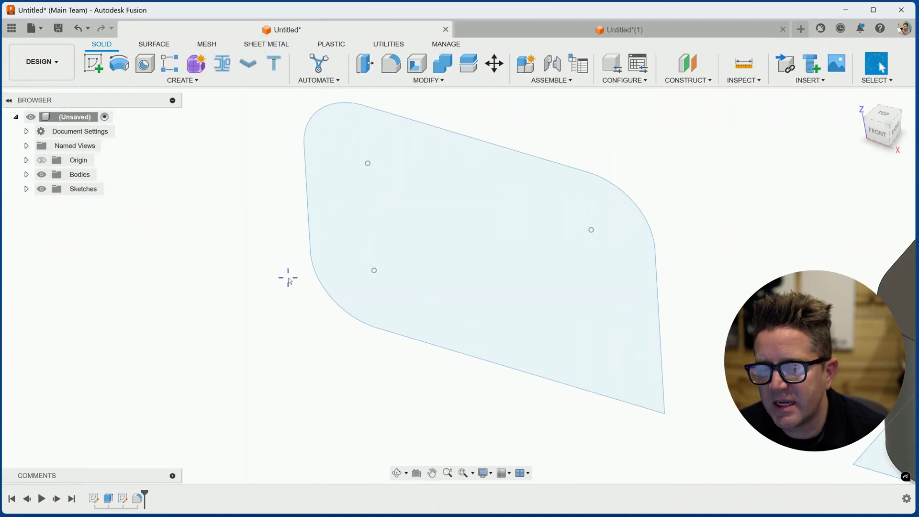
{"action": "left_click", "coordinate": [291, 278]}
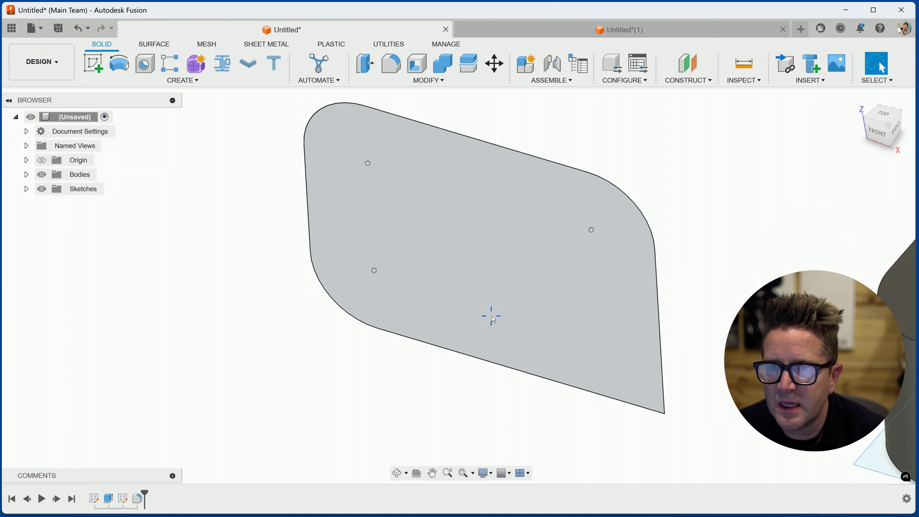
- Edit the first profile sketch in the timeline and fillet the rectangle's remaining sharp corner at the origin with a 16 mm radius
{"action": "right_click", "coordinate": [94, 500]}
{"action": "left_click", "coordinate": [115, 365]}
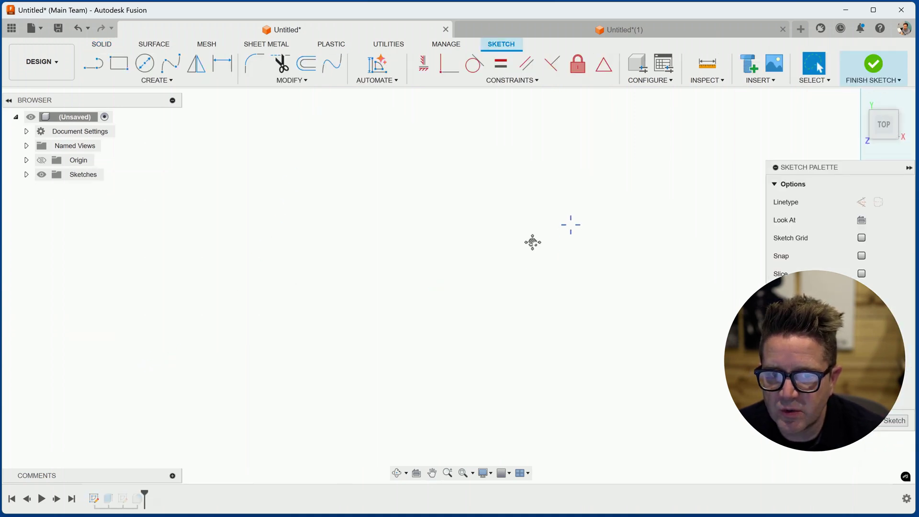
{"action": "middle_click_drag", "start_coordinate": [458, 138], "coordinate": [364, 323]}
{"action": "scroll", "coordinate": [364, 323], "scroll_direction": "down", "scroll_amount": 2}
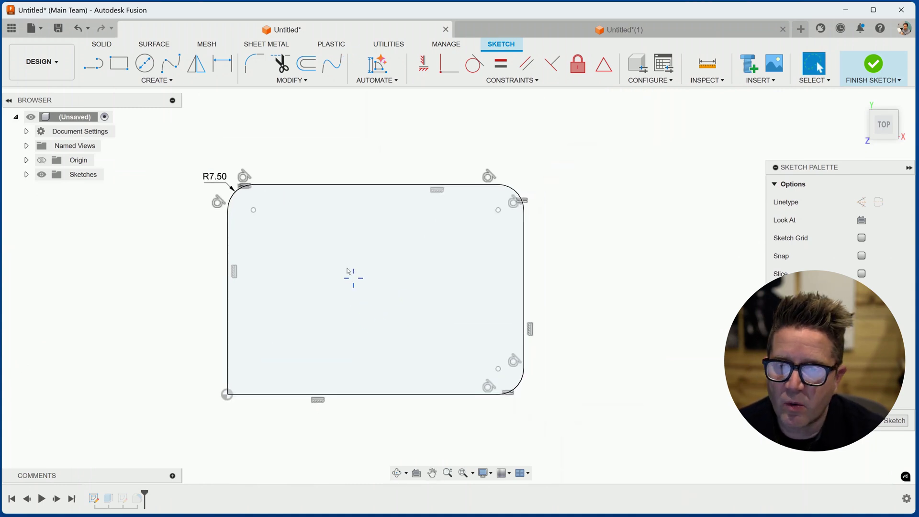
{"action": "left_click", "coordinate": [254, 64]}
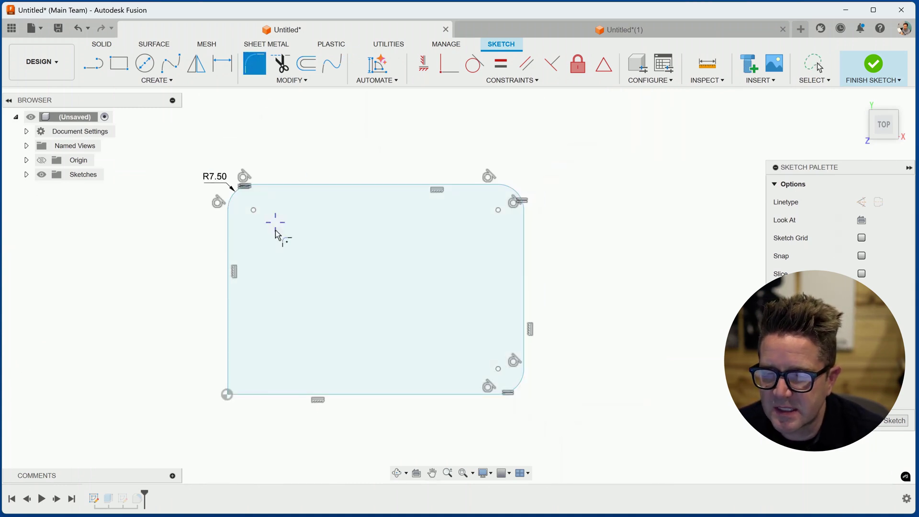
{"action": "left_click", "coordinate": [228, 377]}
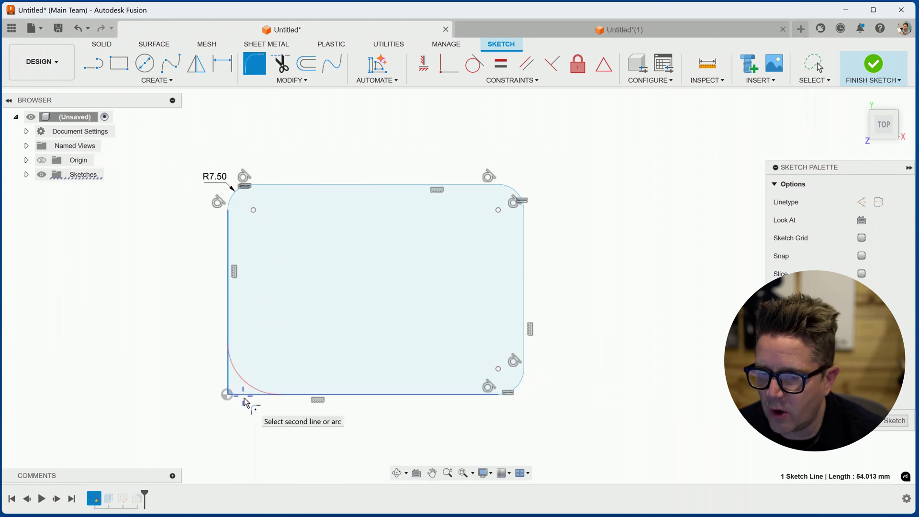
{"action": "left_click", "coordinate": [246, 400]}
{"action": "type", "text": "16"}
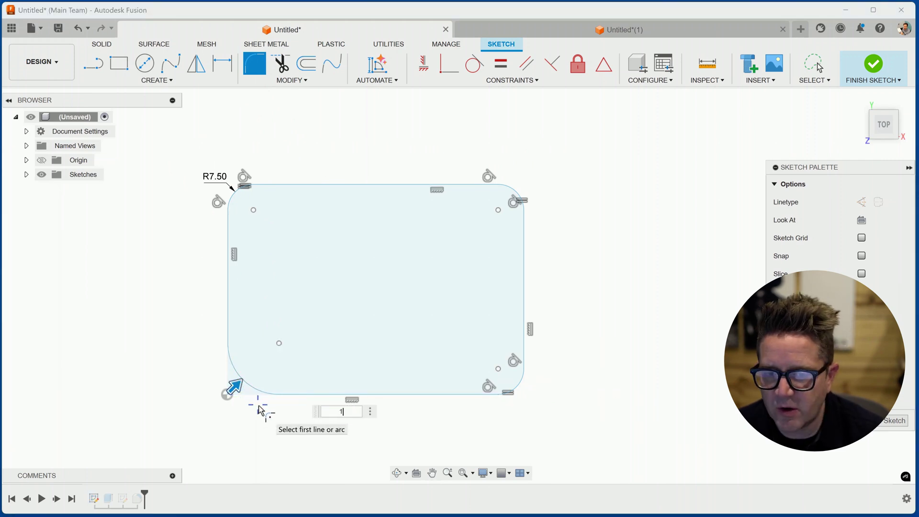
{"action": "key", "text": "Return"}
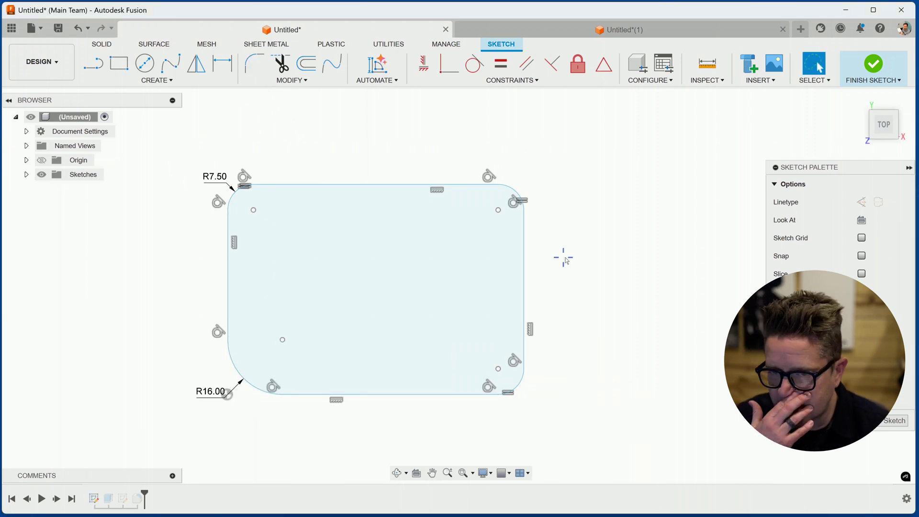